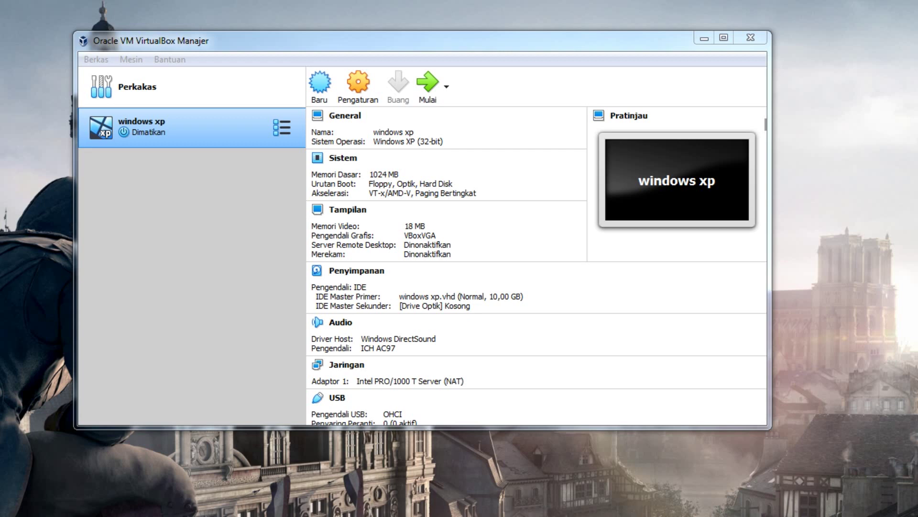
# Look up the Windows XP ISO download address in the notes, then return to VirtualBox
pyautogui.click(328, 515)
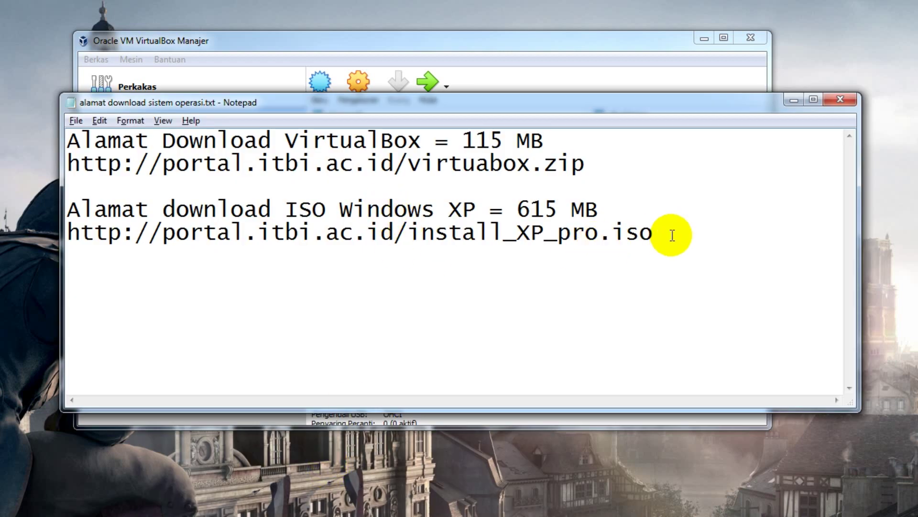
pyautogui.moveTo(668, 226); pyautogui.dragTo(641, 213)
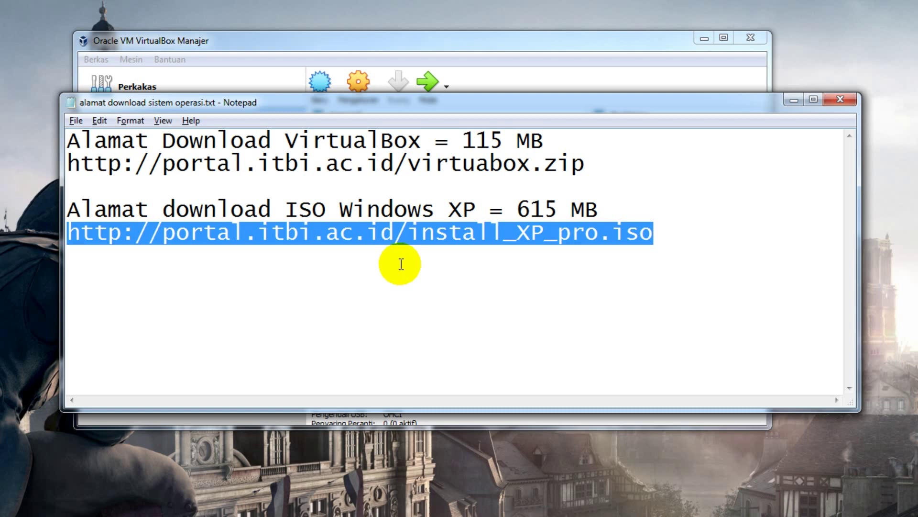
pyautogui.click(793, 100)
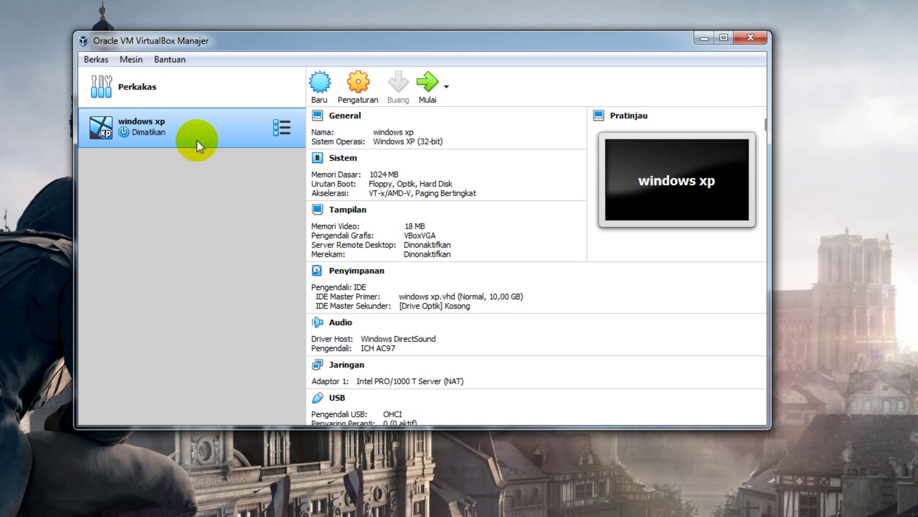
# In the windows xp machine's Storage settings, load install_XP_pro.iso into the empty optical drive and save
pyautogui.rightClick(197, 140)
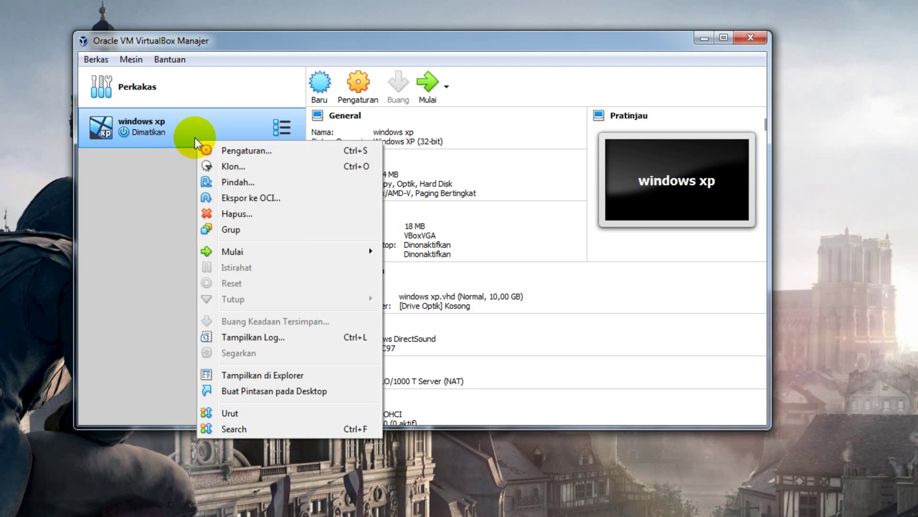
pyautogui.click(237, 151)
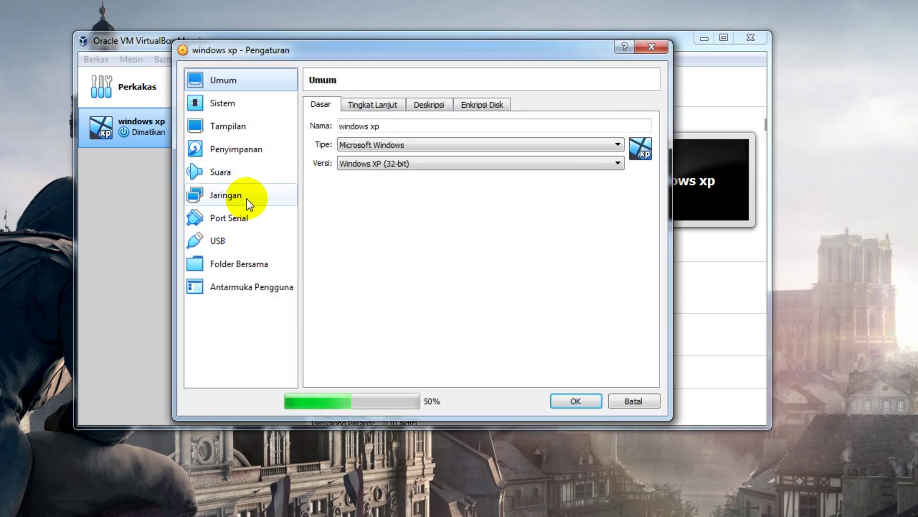
pyautogui.click(260, 154)
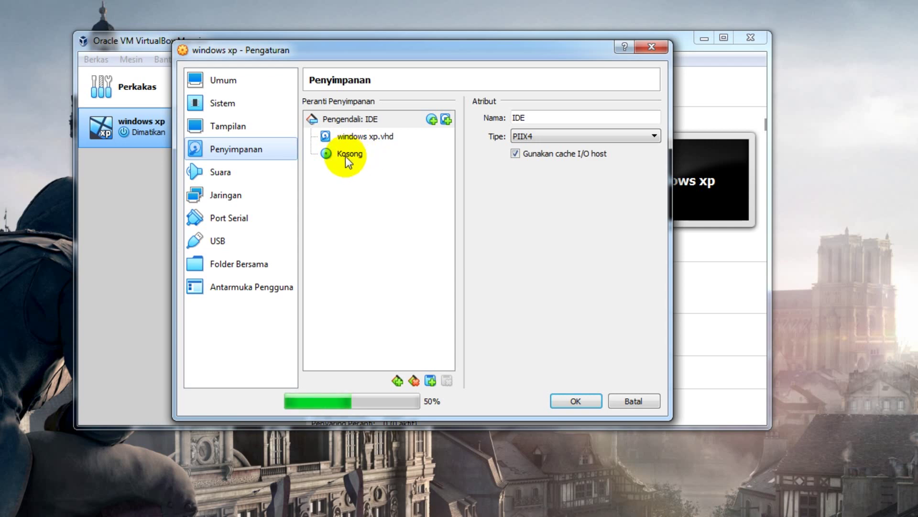
pyautogui.click(345, 156)
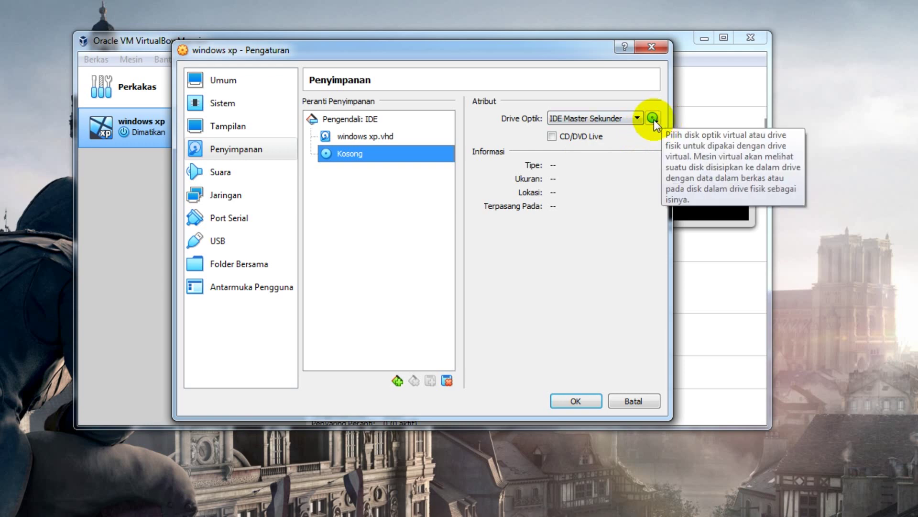
pyautogui.click(653, 119)
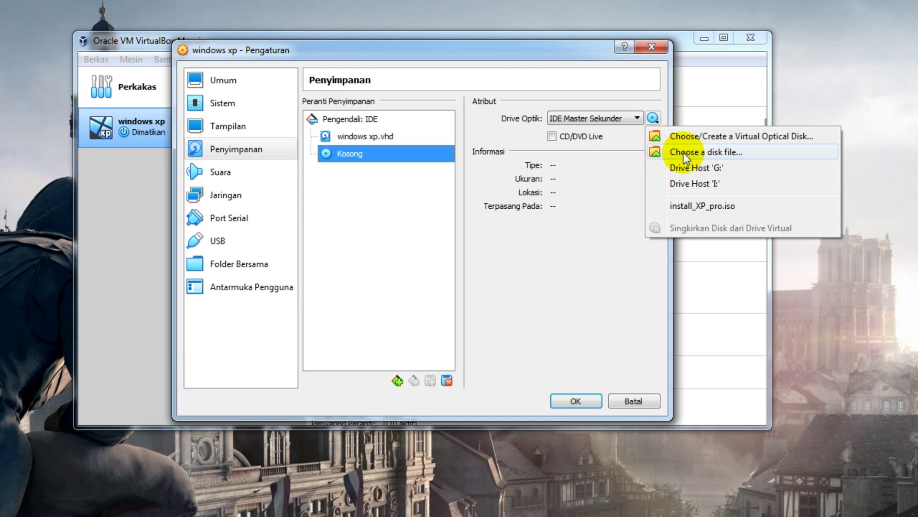
pyautogui.click(684, 153)
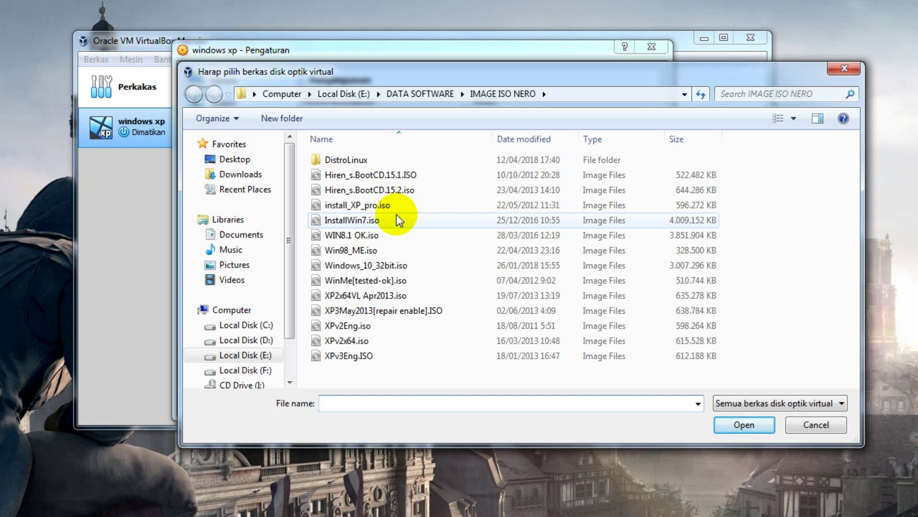
pyautogui.click(383, 205)
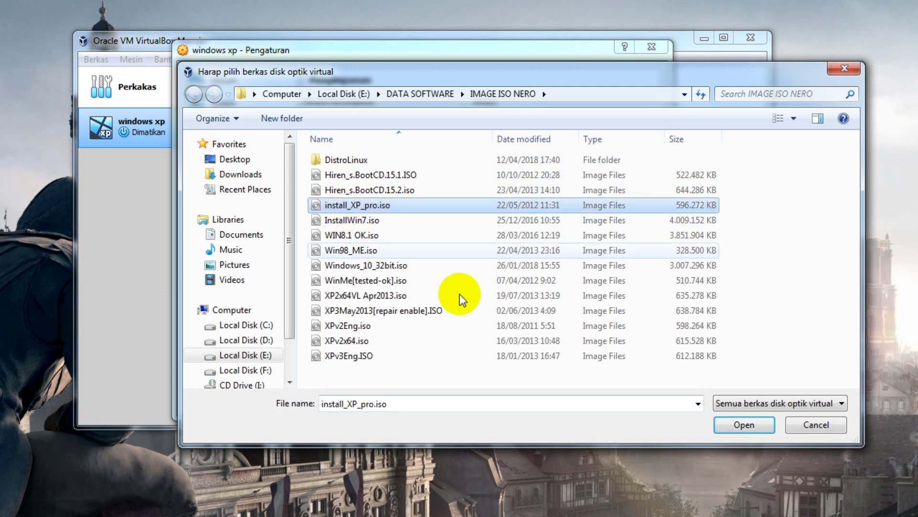
pyautogui.click(746, 426)
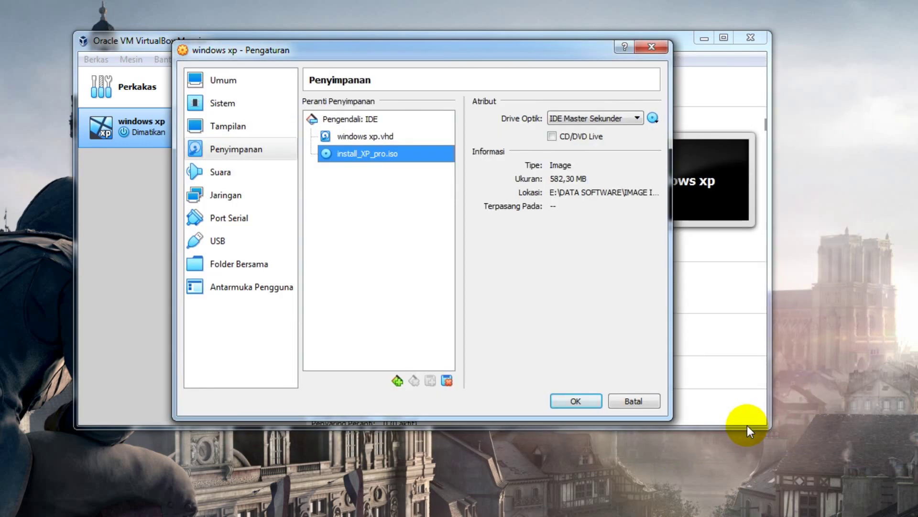
pyautogui.click(574, 402)
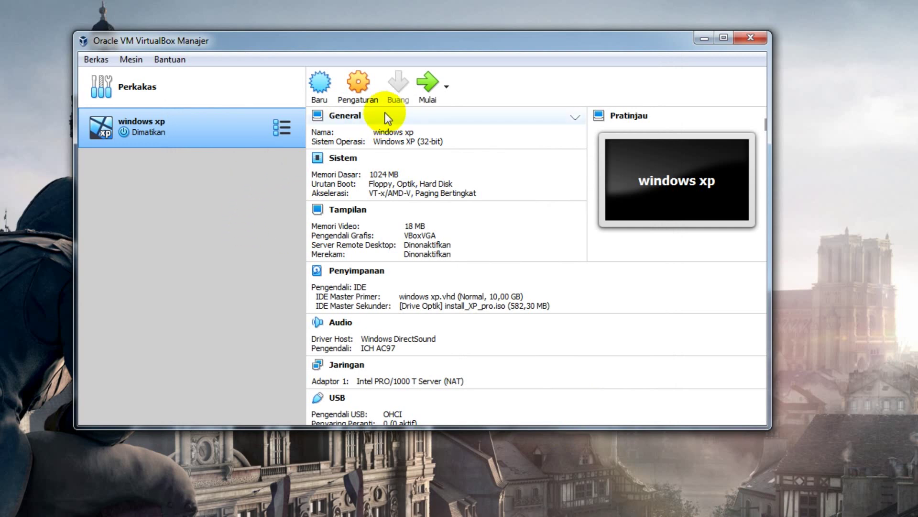
# Start the windows xp machine with install_XP_pro.iso selected as its start-up disk
pyautogui.click(426, 93)
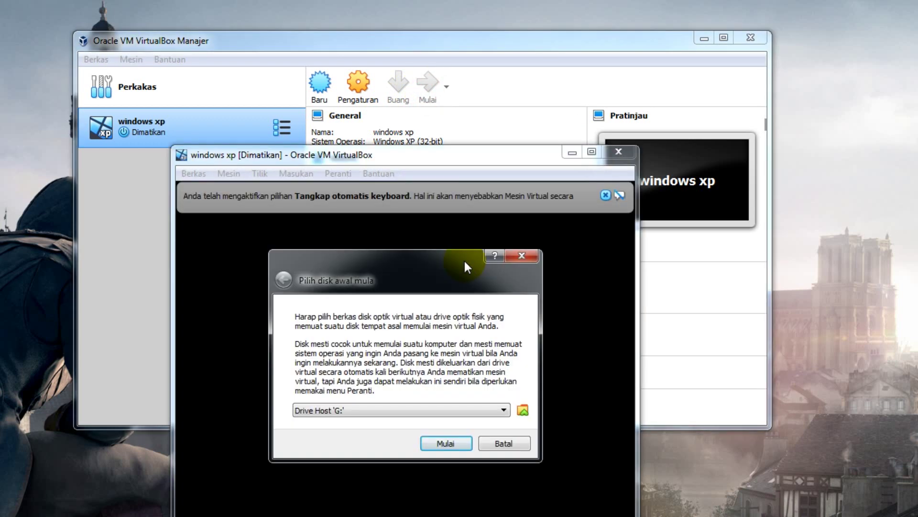
pyautogui.click(474, 157)
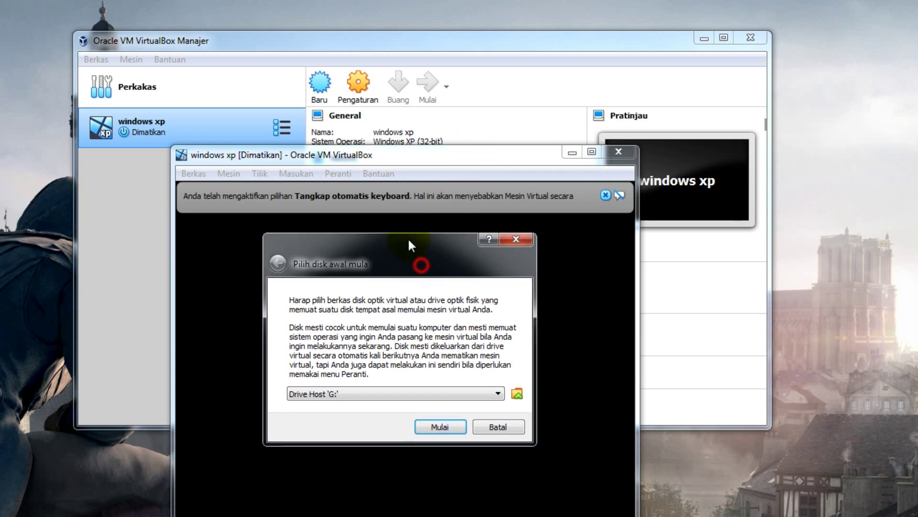
pyautogui.click(412, 378)
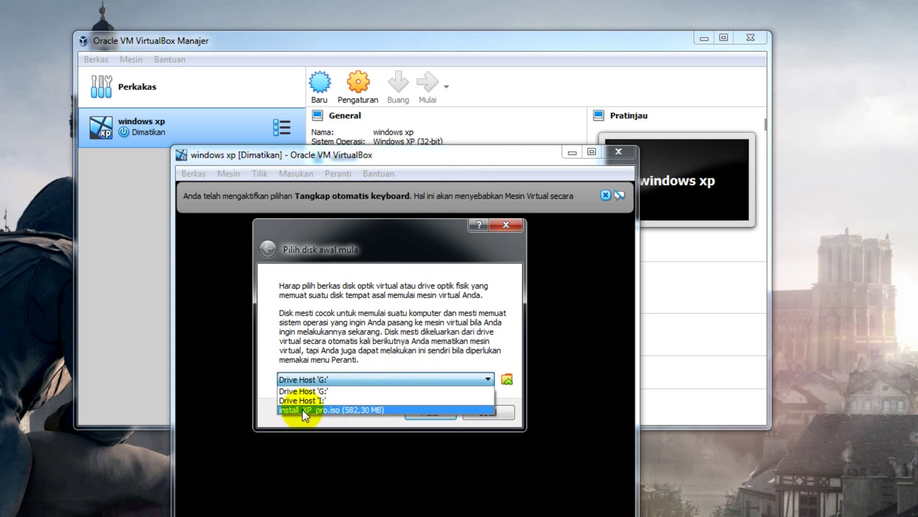
pyautogui.click(329, 409)
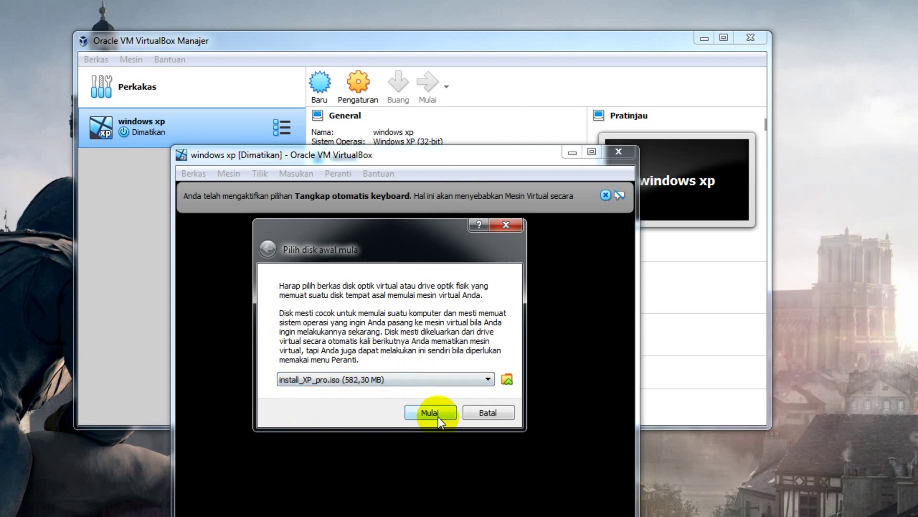
pyautogui.click(438, 414)
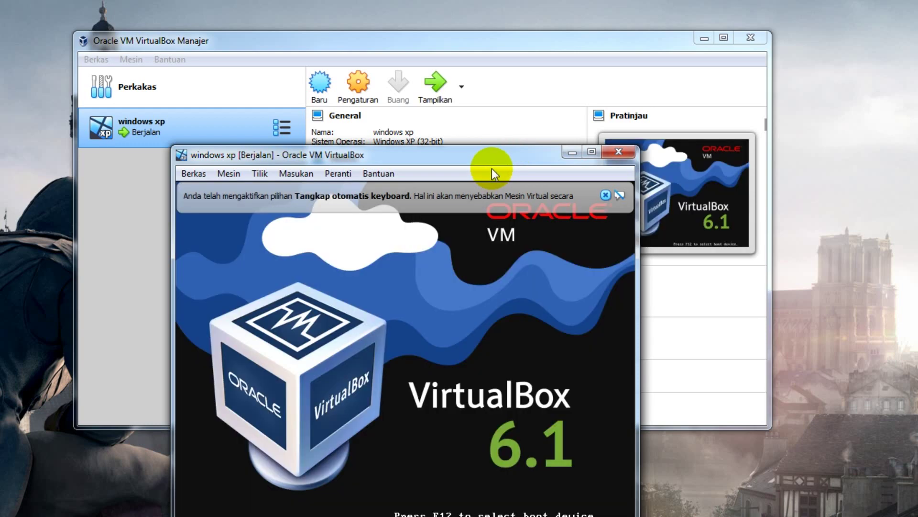
# Close the keyboard-capture and mouse-integration notices and enlarge the VM window
pyautogui.moveTo(493, 165); pyautogui.dragTo(501, 79)
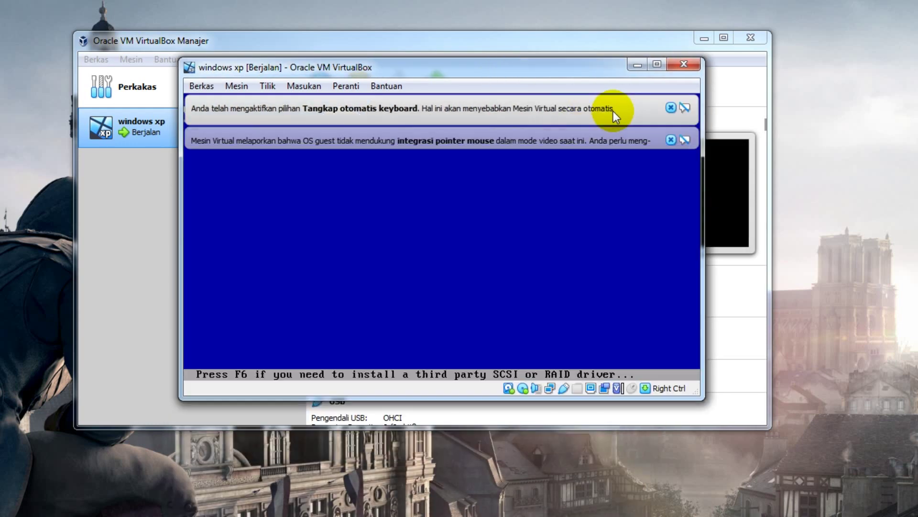
pyautogui.click(671, 108)
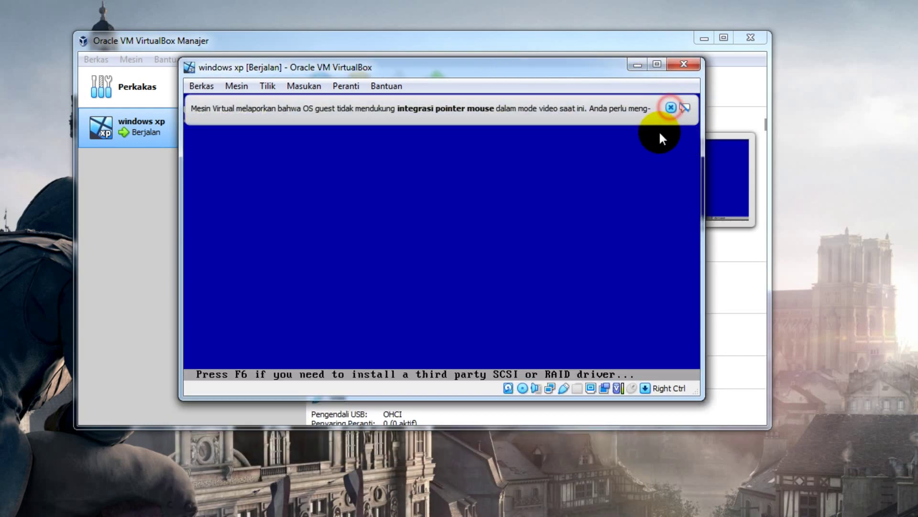
pyautogui.click(670, 107)
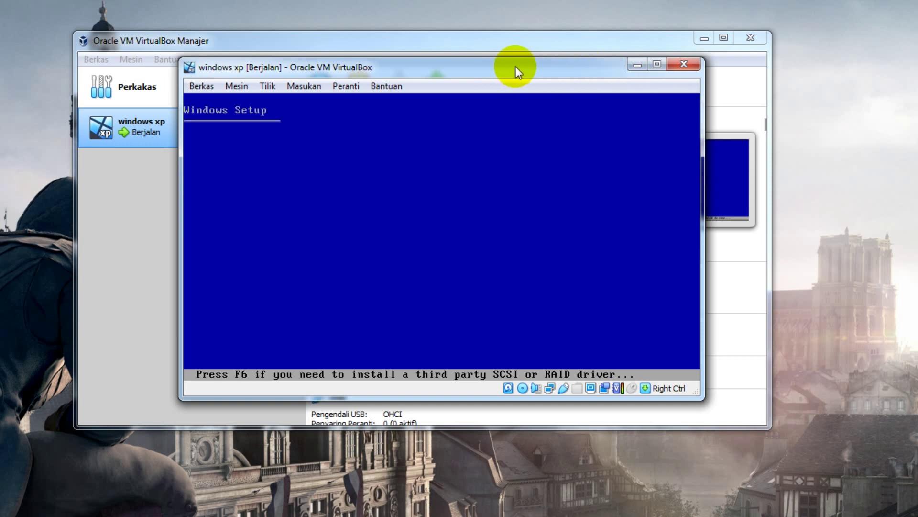
pyautogui.moveTo(515, 67); pyautogui.dragTo(384, 22)
pyautogui.moveTo(565, 349); pyautogui.dragTo(882, 481)
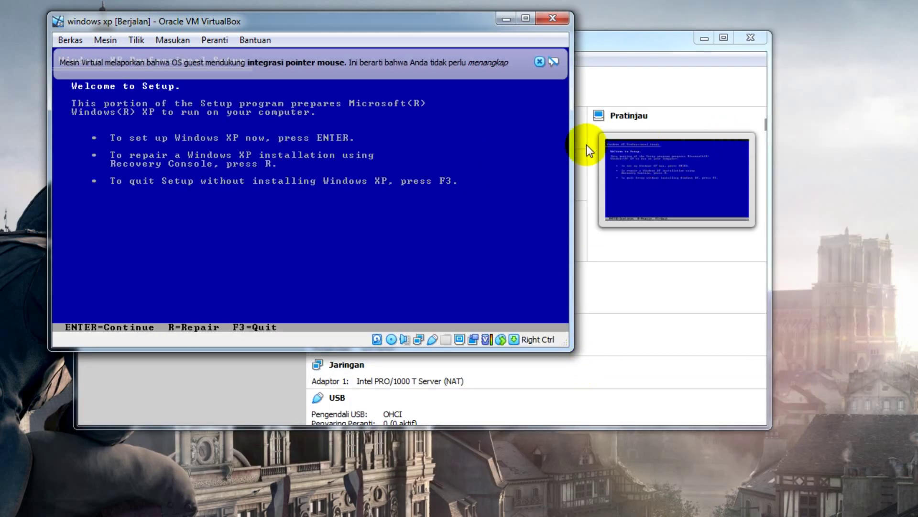
pyautogui.click(542, 62)
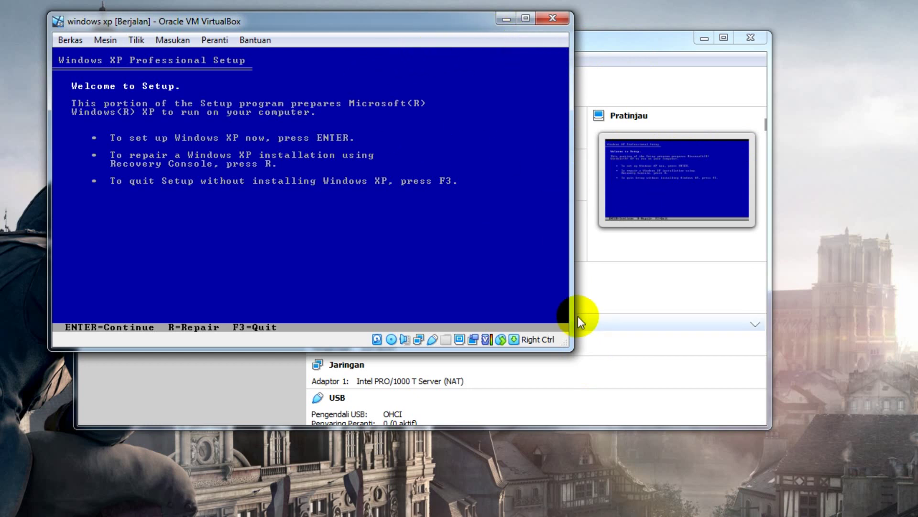
pyautogui.moveTo(563, 342); pyautogui.dragTo(779, 458)
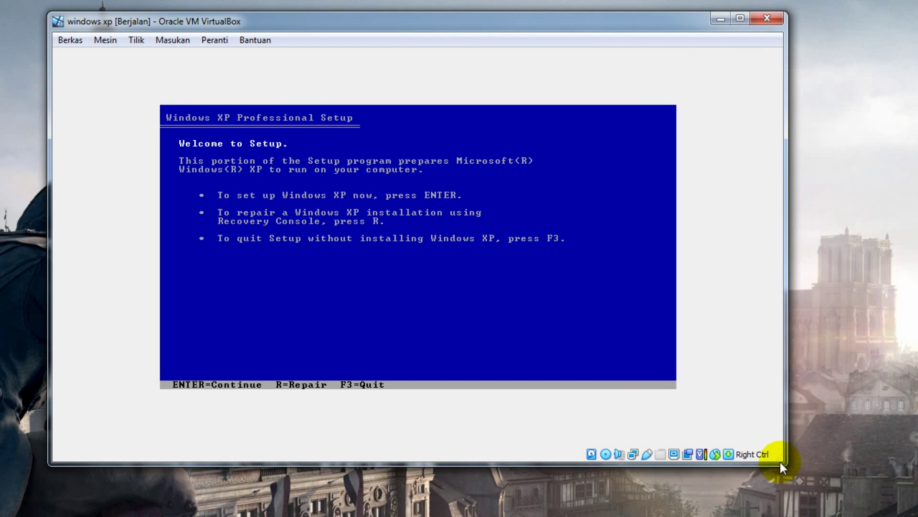
pyautogui.moveTo(778, 459); pyautogui.dragTo(637, 377)
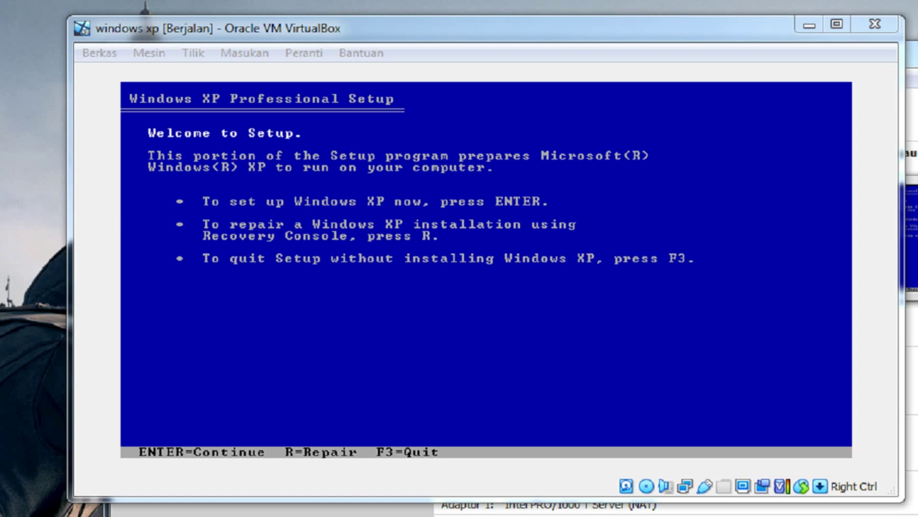
pyautogui.click(717, 30)
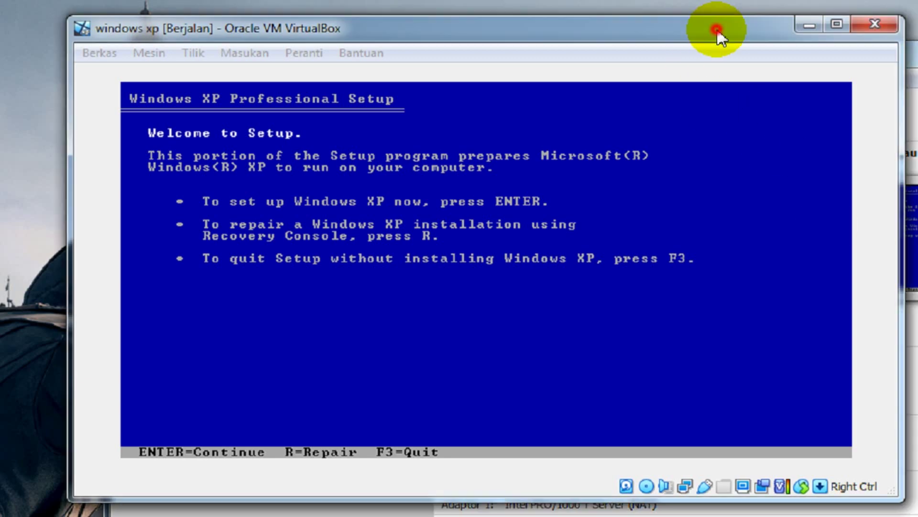
# Begin XP setup, page through the licence agreement, and accept it with F8
pyautogui.press('Return')
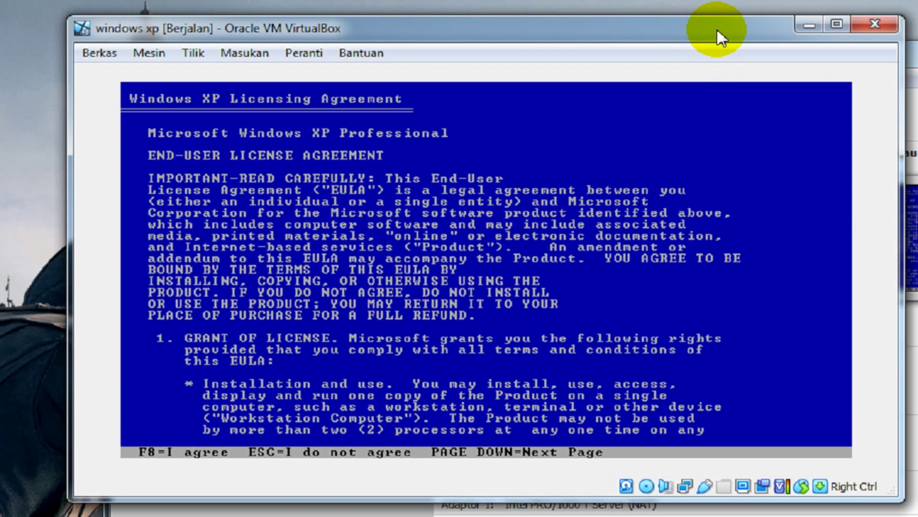
pyautogui.press('pagedown')
pyautogui.press('pagedown')
pyautogui.press('pagedown')
pyautogui.press('pagedown')
pyautogui.press('pagedown')
pyautogui.press('pagedown')
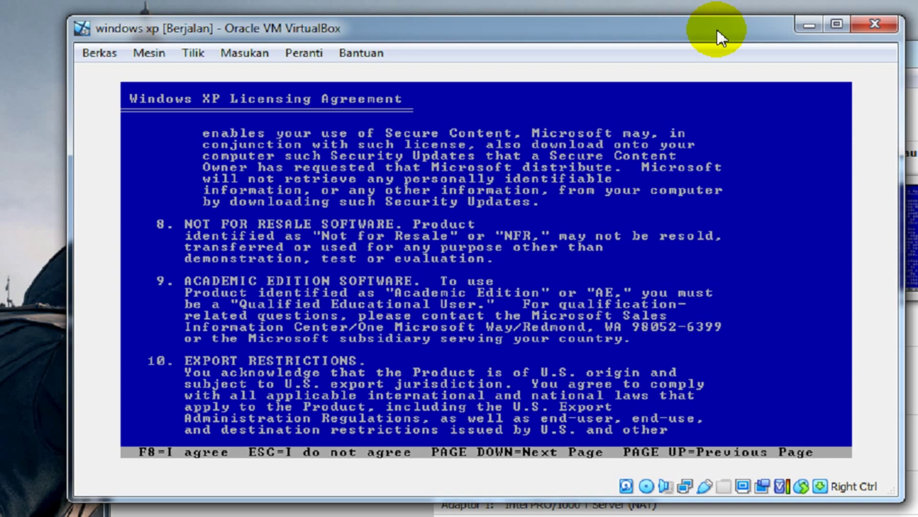
pyautogui.press('pagedown')
pyautogui.press('pagedown')
pyautogui.press('pagedown')
pyautogui.press('pagedown')
pyautogui.press('pageup')
pyautogui.press('pageup')
pyautogui.press('pageup')
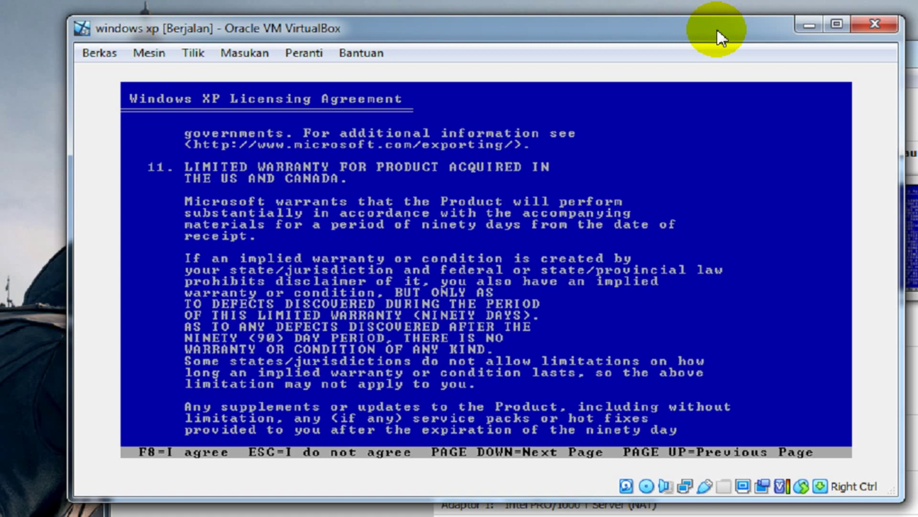
pyautogui.press('pageup')
pyautogui.press('pageup')
pyautogui.press('pageup')
pyautogui.press('pageup')
pyautogui.press('pageup')
pyautogui.press('pageup')
pyautogui.press('pageup')
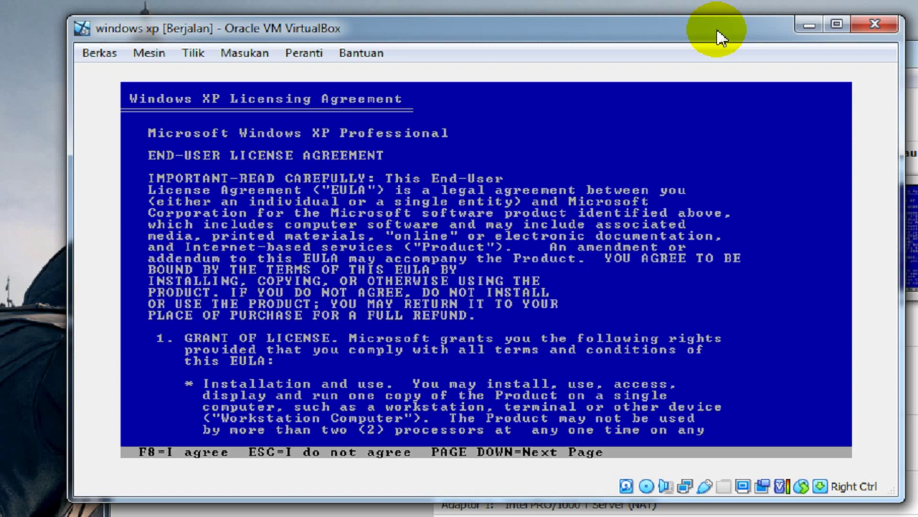
pyautogui.press('F8')
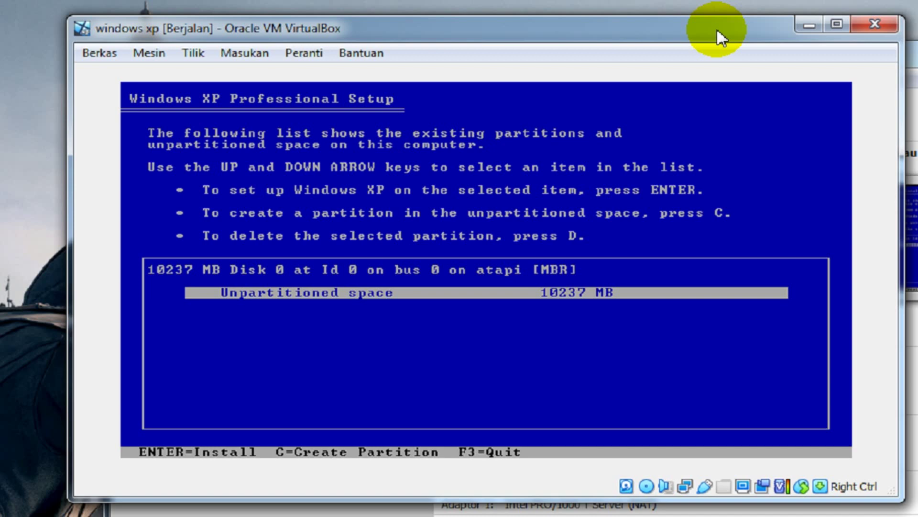
# Create a 5000 MB first partition in the unpartitioned space
pyautogui.press('c')
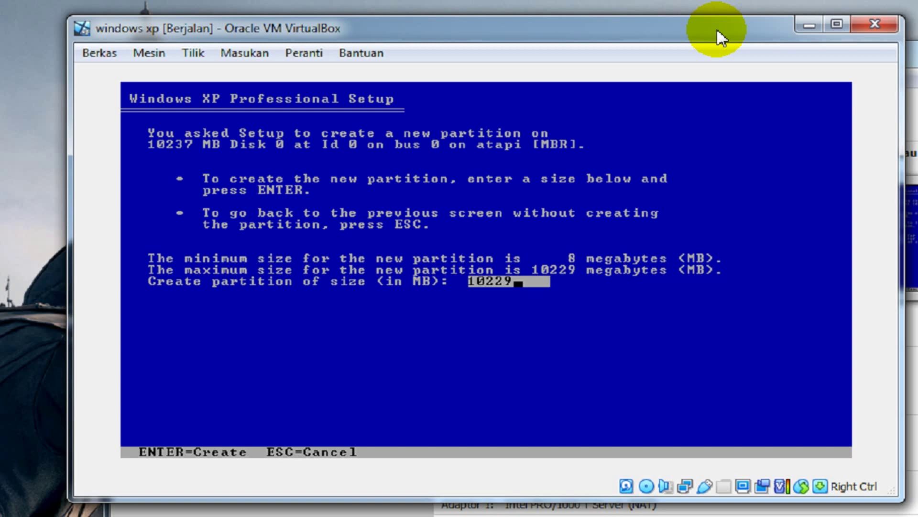
pyautogui.press('BackSpace')
pyautogui.press('BackSpace')
pyautogui.press('BackSpace')
pyautogui.press('BackSpace')
pyautogui.press('BackSpace')
pyautogui.write('50000')
pyautogui.press('BackSpace')
pyautogui.press('Return')
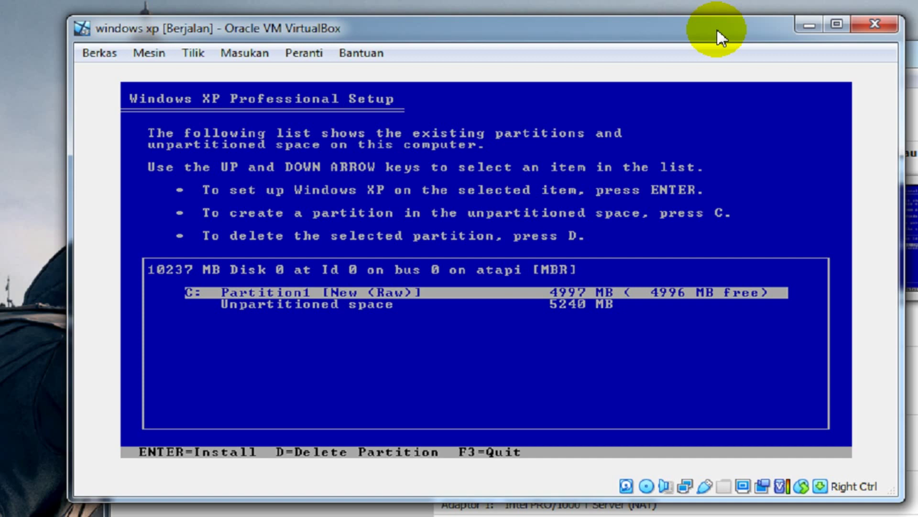
# Create a second 5232 MB partition from the remaining unpartitioned space
pyautogui.press('Down')
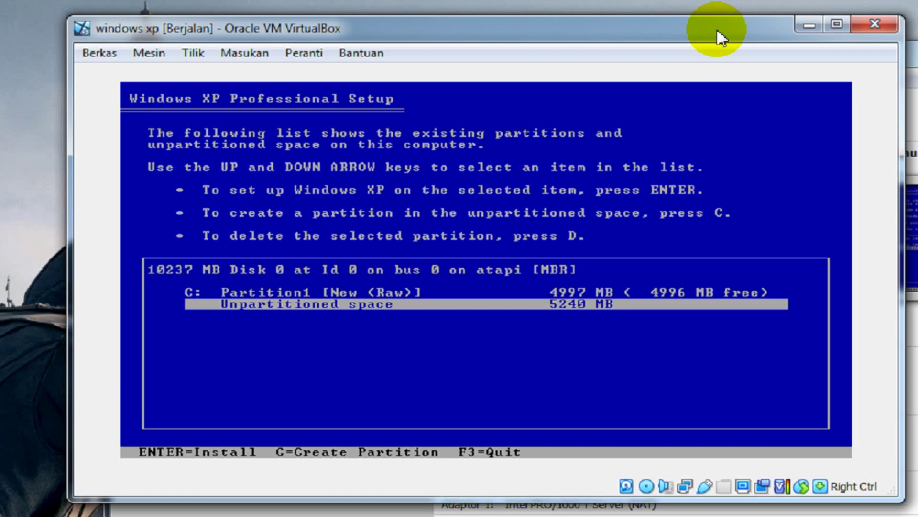
pyautogui.press('c')
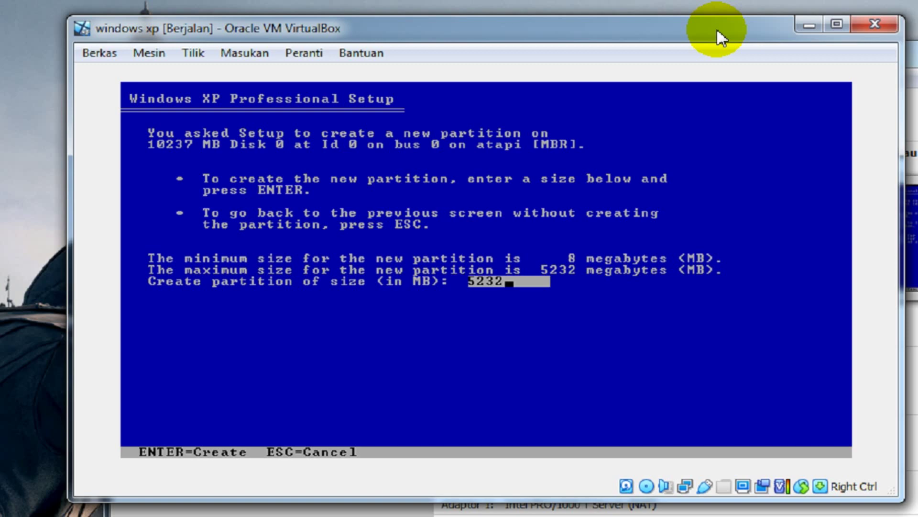
pyautogui.press('Return')
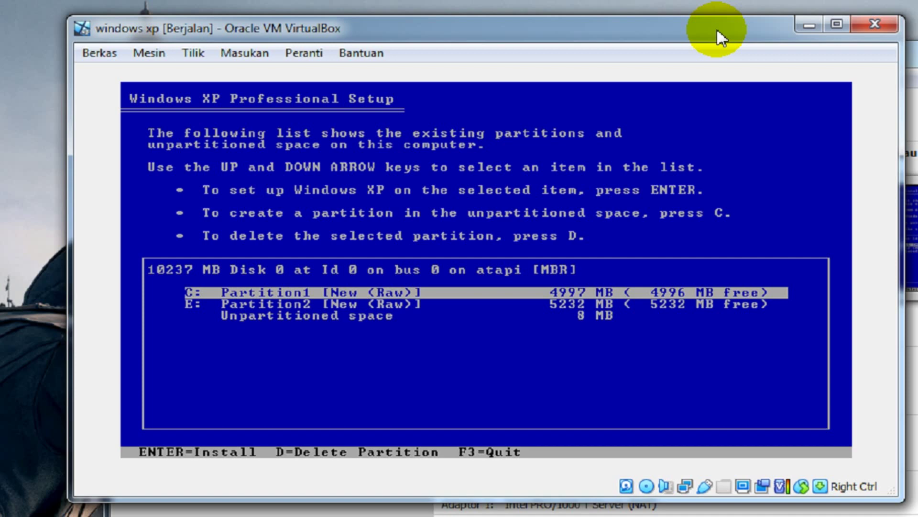
# Select Partition1 (C:) and choose it for the Windows installation
pyautogui.press('Down')
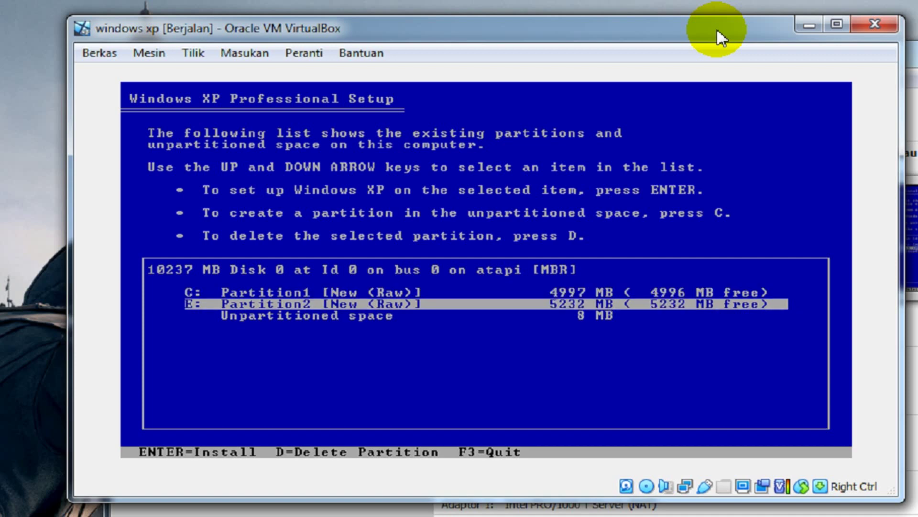
pyautogui.press('Up')
pyautogui.press('Down')
pyautogui.press('Up')
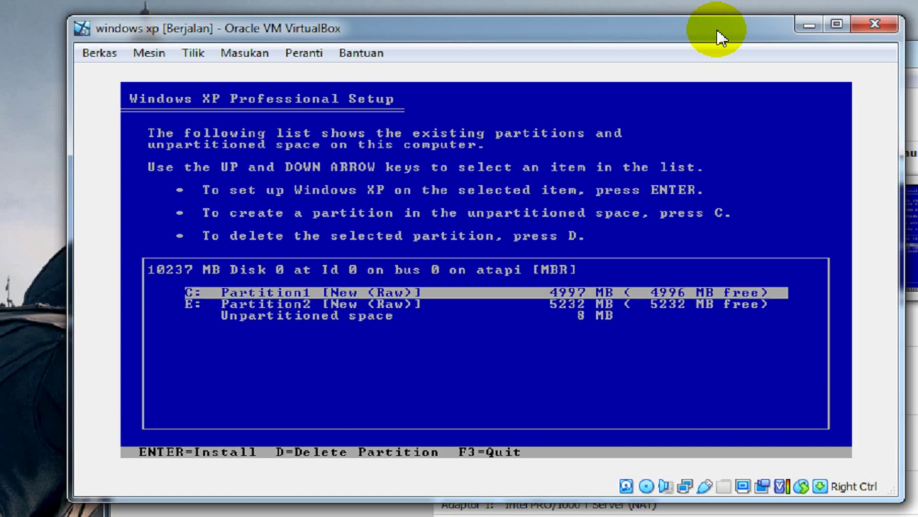
pyautogui.press('Down')
pyautogui.press('Up')
pyautogui.press('Return')
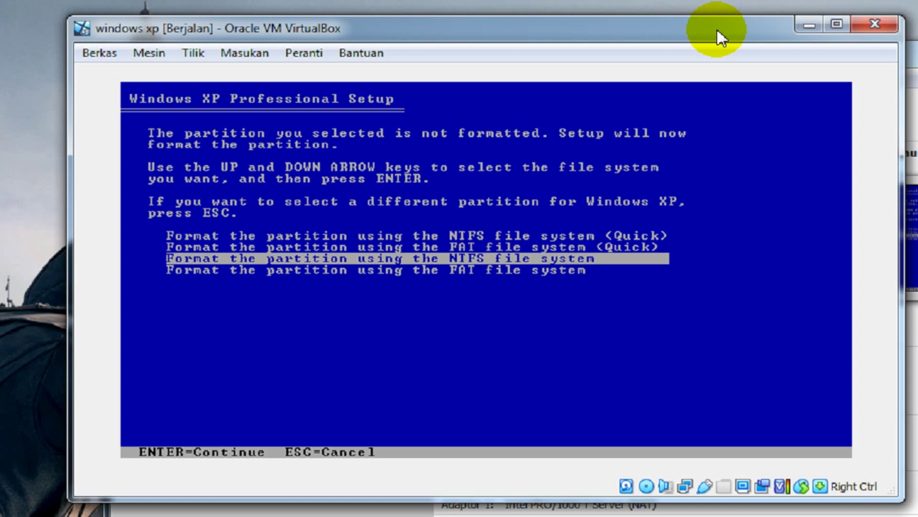
# Choose the quick NTFS format option for C: and start formatting
pyautogui.press('Up')
pyautogui.press('Up')
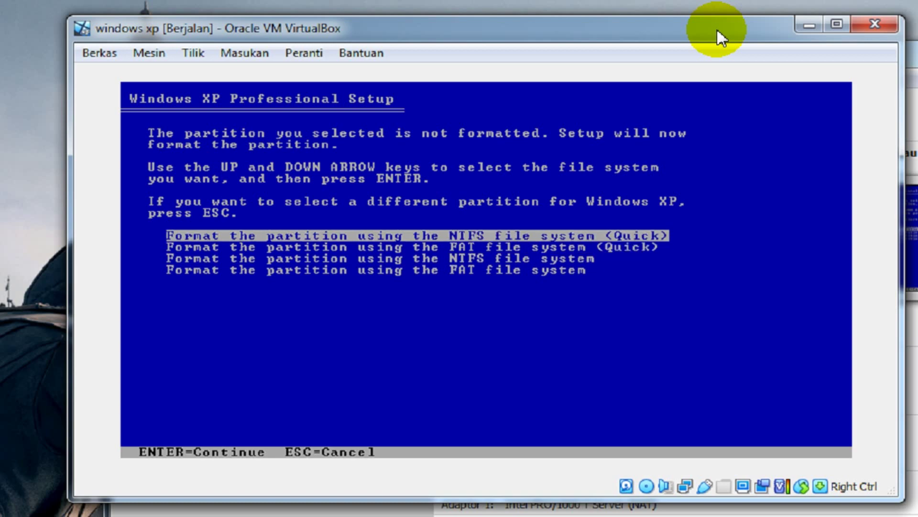
pyautogui.press('Down')
pyautogui.press('Down')
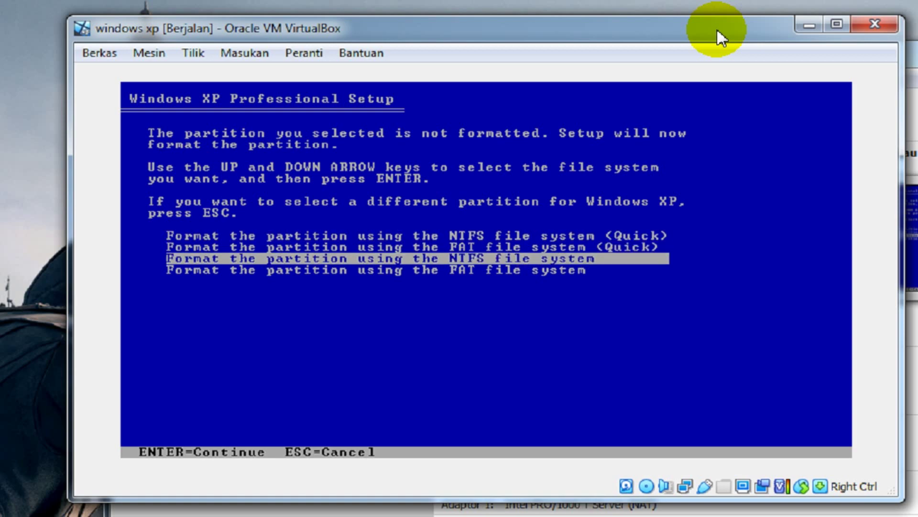
pyautogui.press('Up')
pyautogui.press('Up')
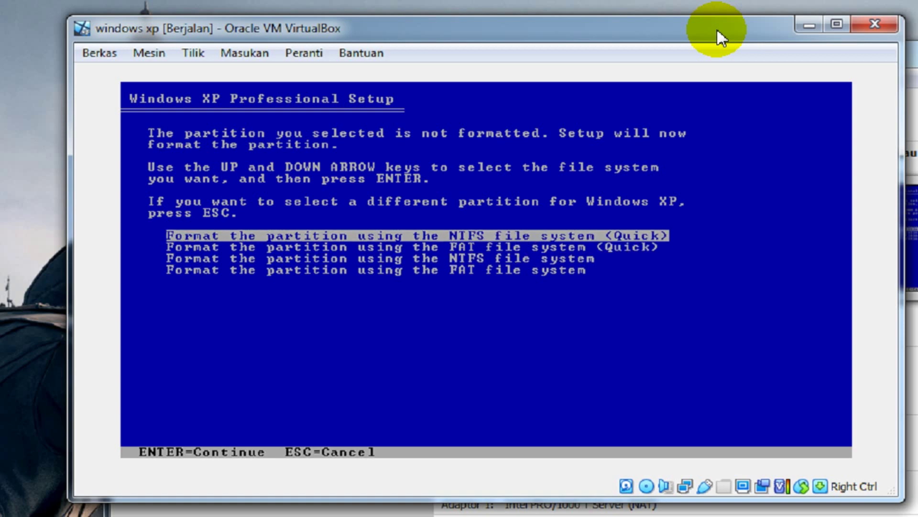
pyautogui.press('Return')
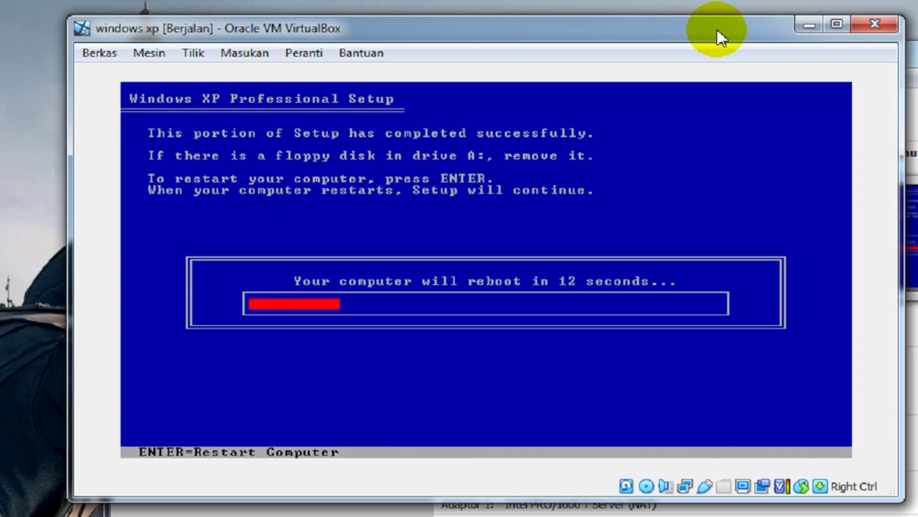
# Reboot the VM, reposition its window, and dismiss the mouse integration notice
pyautogui.press('Return')
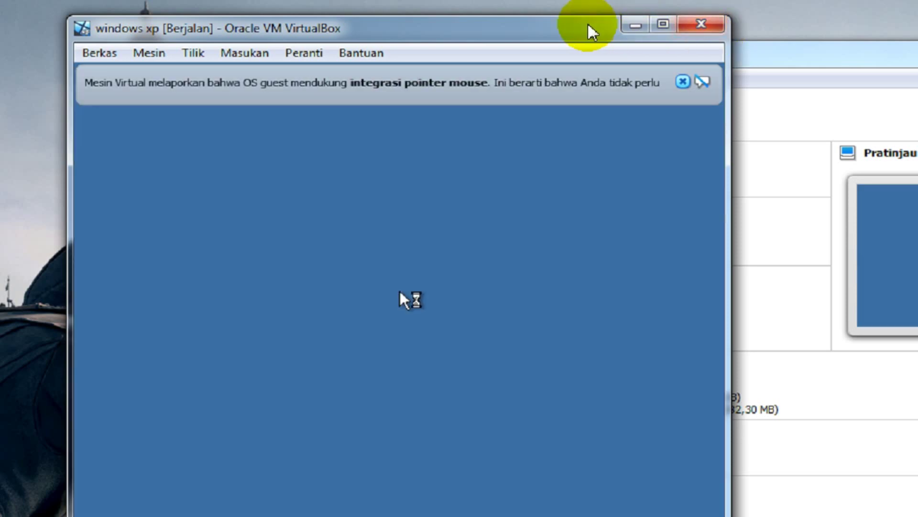
pyautogui.moveTo(558, 25); pyautogui.dragTo(589, 8)
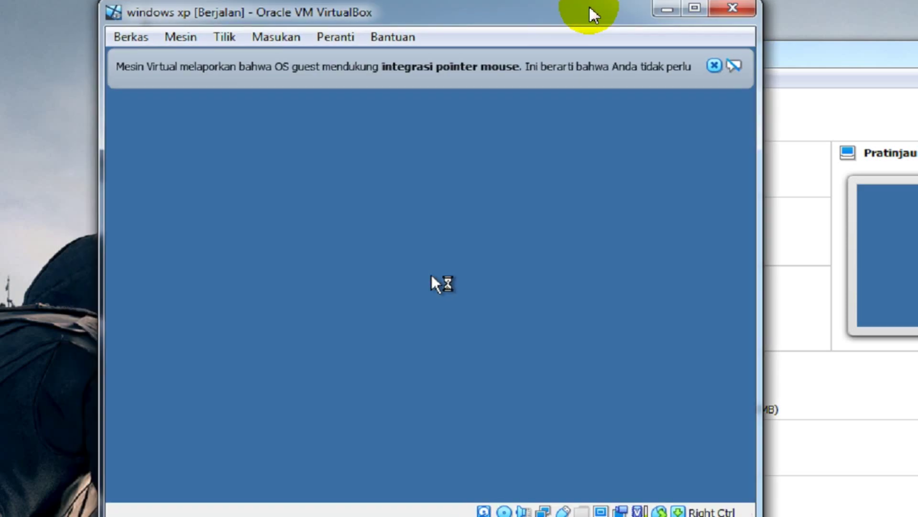
pyautogui.click(714, 65)
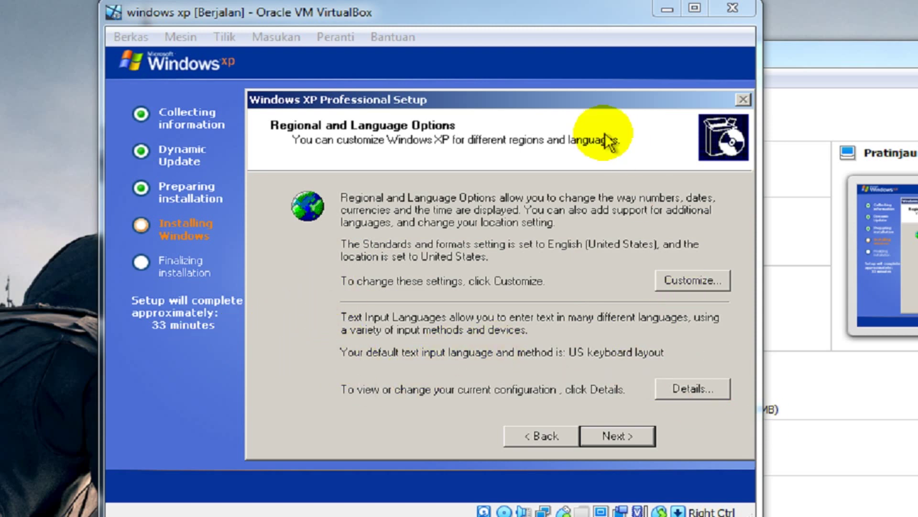
# Set standards and formats to Indonesian and the location to Indonesia
pyautogui.click(525, 14)
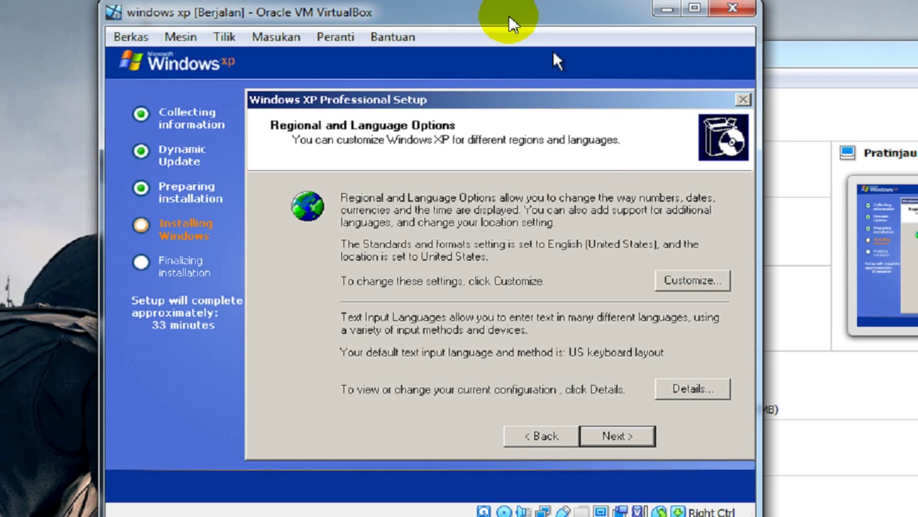
pyautogui.click(697, 280)
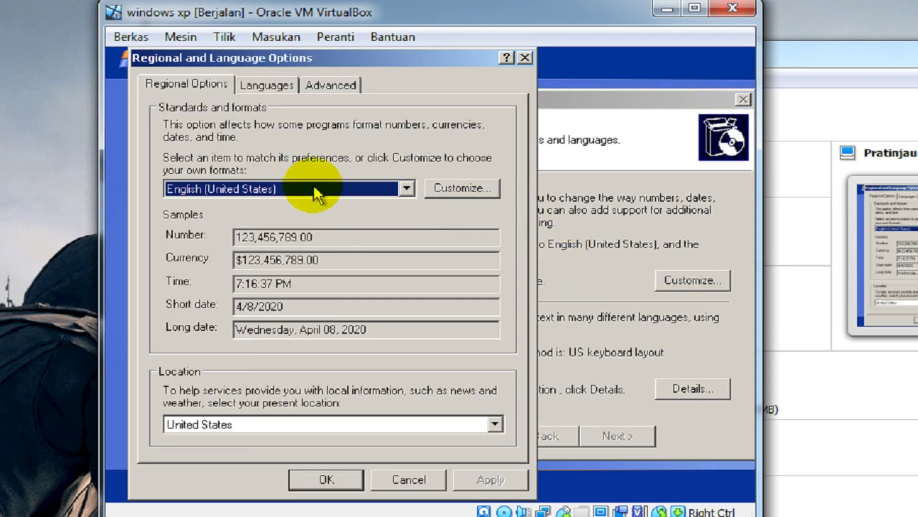
pyautogui.click(314, 188)
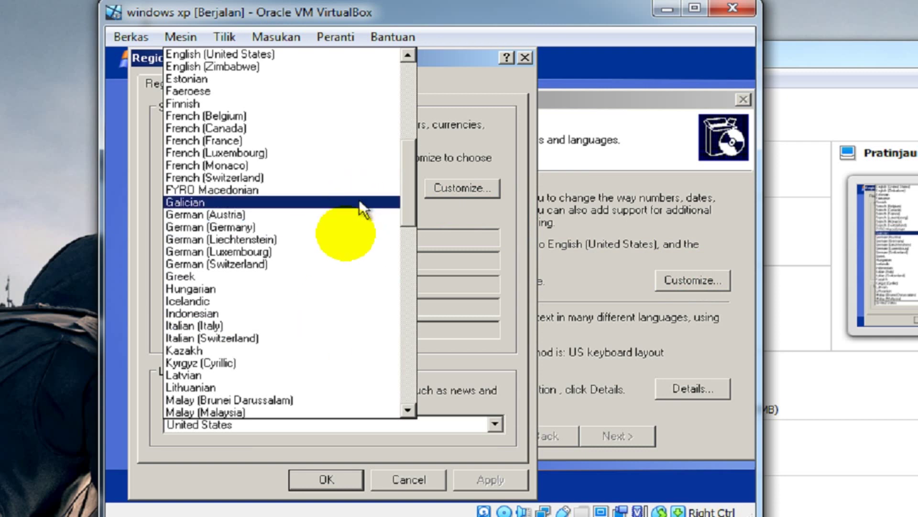
pyautogui.click(238, 315)
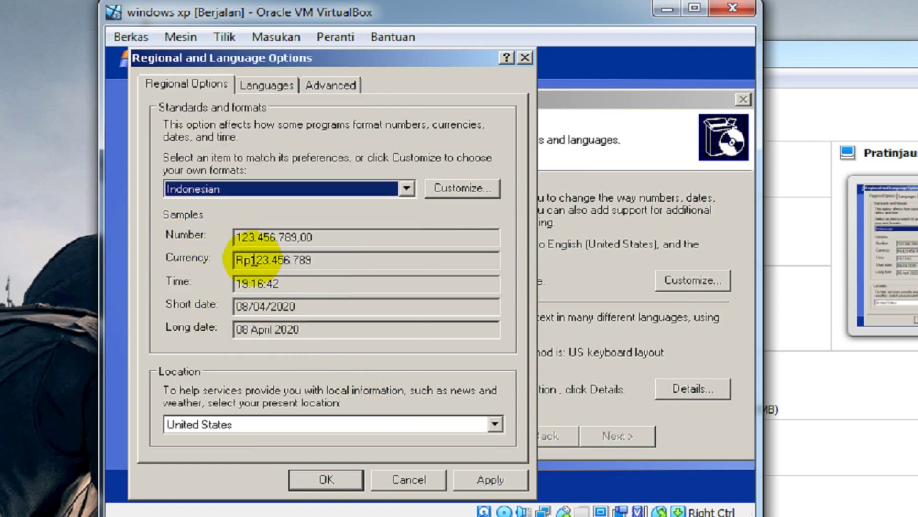
pyautogui.click(367, 423)
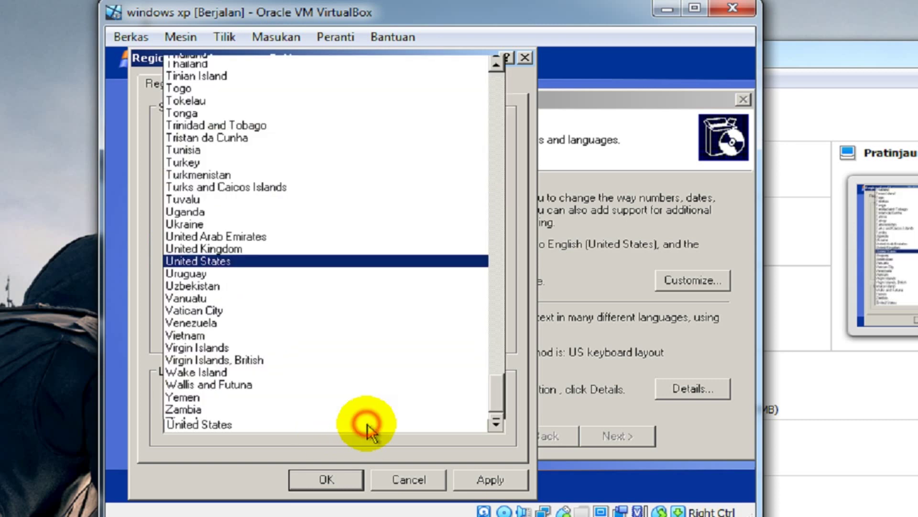
pyautogui.scroll(3, 259, 169)
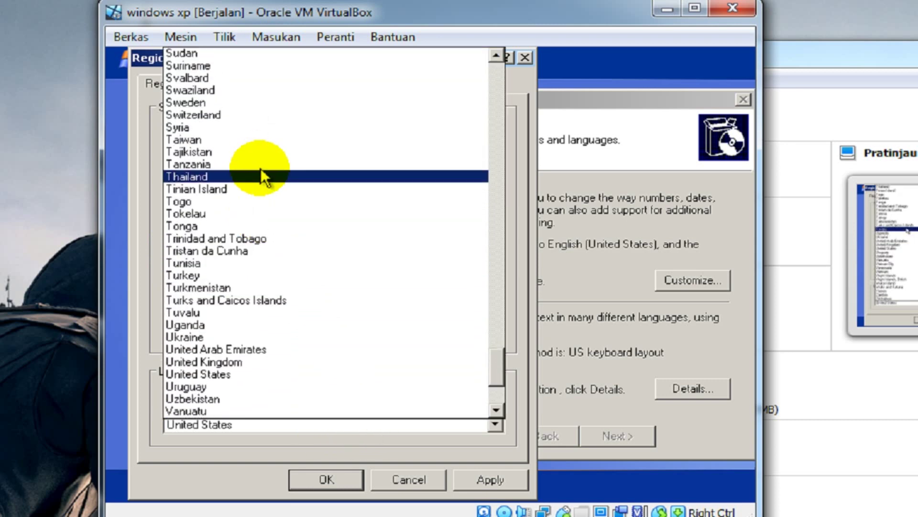
pyautogui.scroll(18, 262, 169)
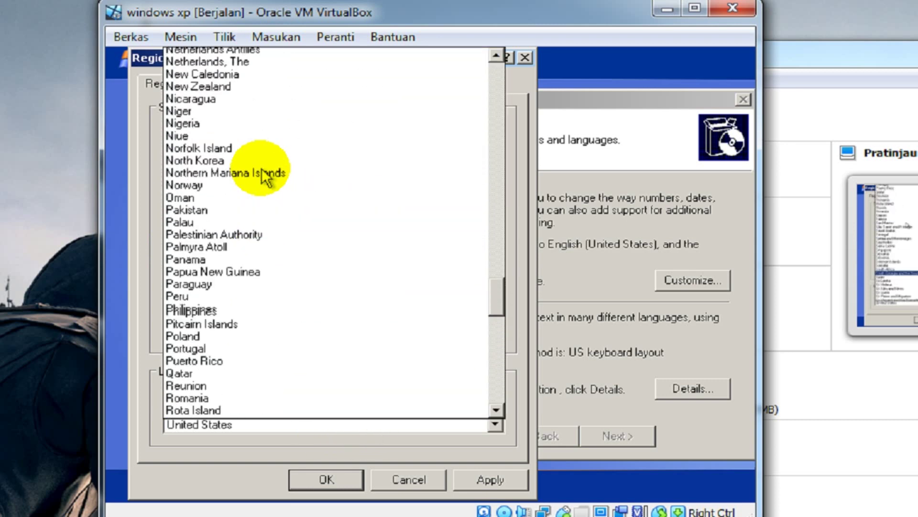
pyautogui.scroll(13, 262, 170)
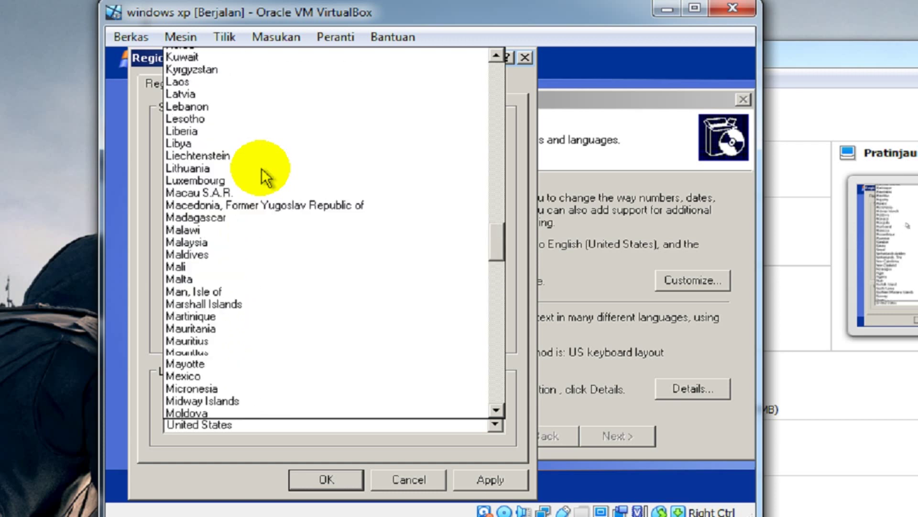
pyautogui.scroll(8, 262, 168)
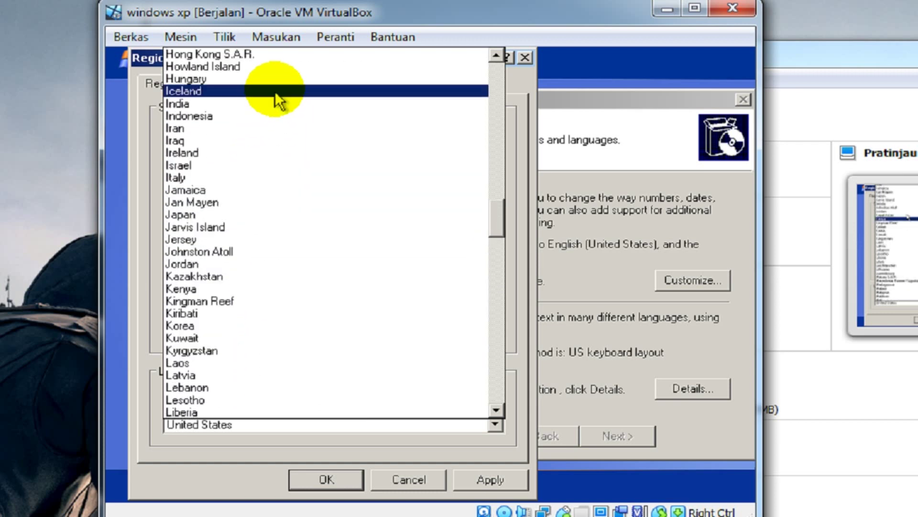
pyautogui.click(242, 116)
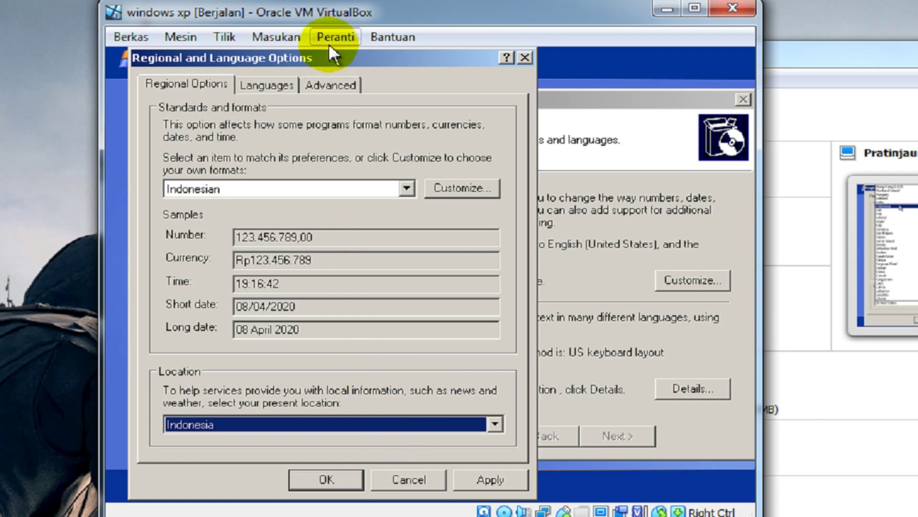
# Set the language for non-Unicode programs to Indonesian and confirm the changes
pyautogui.click(336, 83)
pyautogui.click(206, 207)
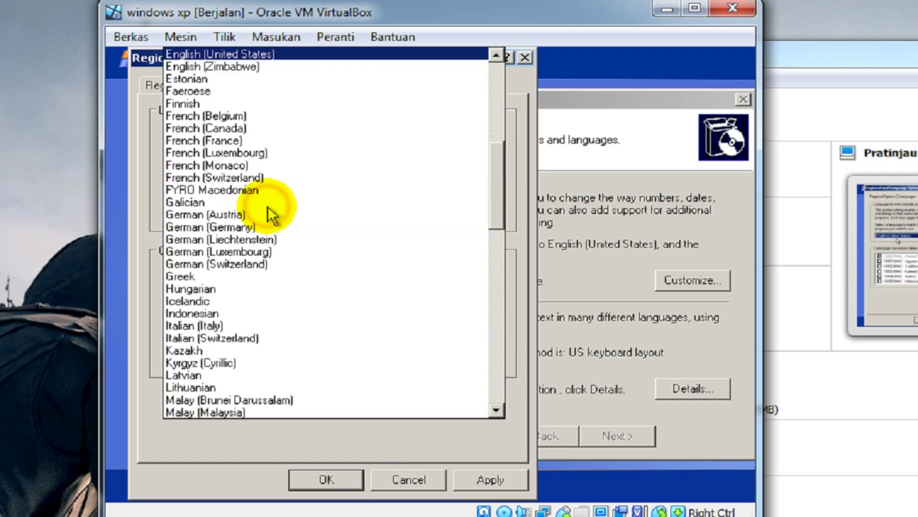
pyautogui.click(281, 314)
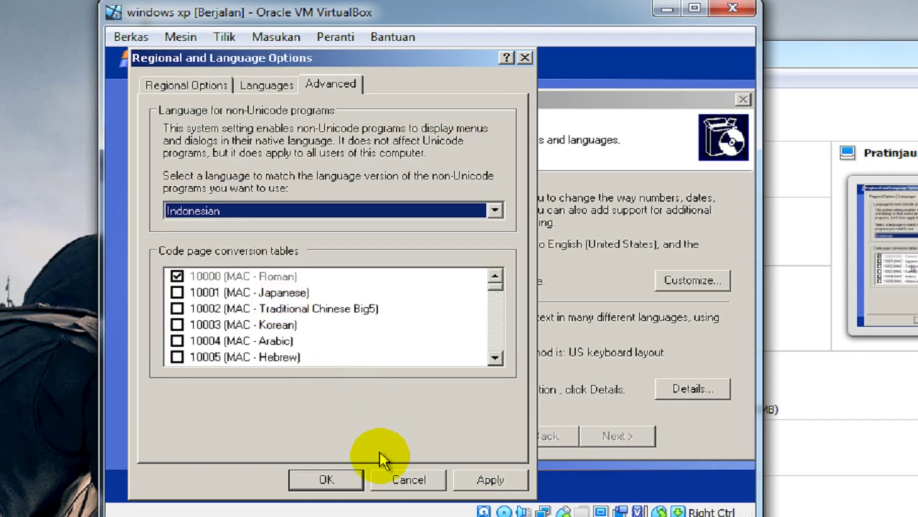
pyautogui.click(331, 477)
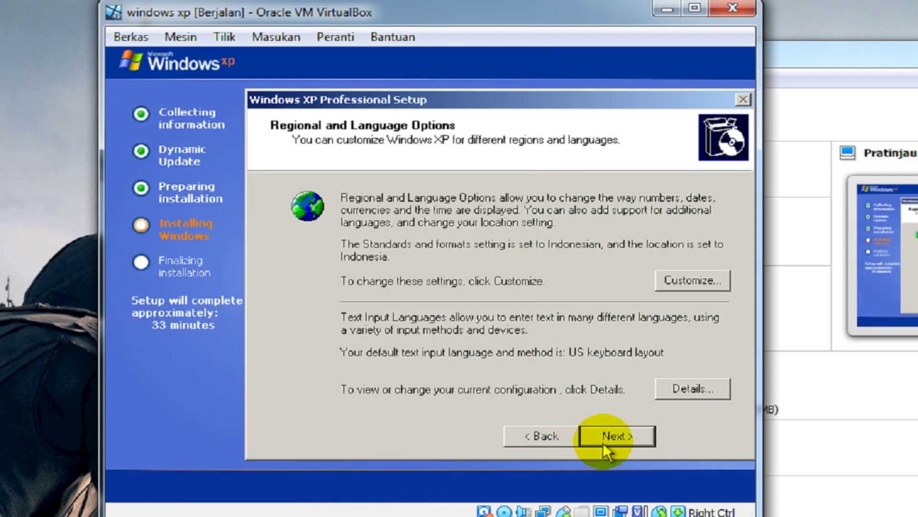
# Enter name ITB INDONESIA and organization CAMPUS on Personalize Your Software and continue
pyautogui.click(604, 440)
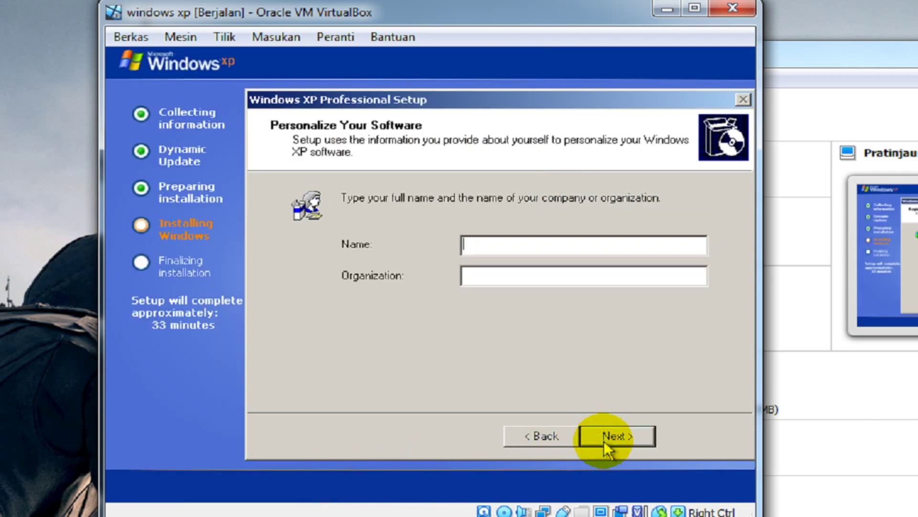
pyautogui.click(492, 251)
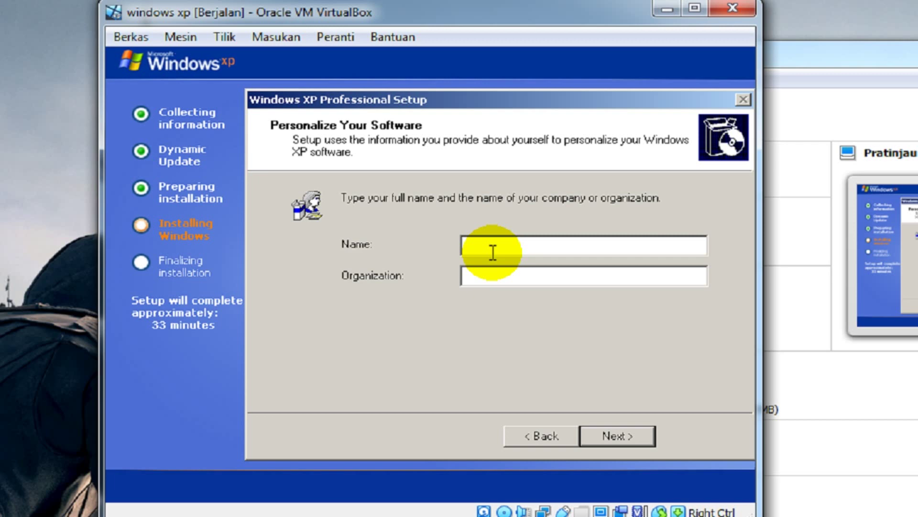
pyautogui.write('ITB INDONE')
pyautogui.write('SI')
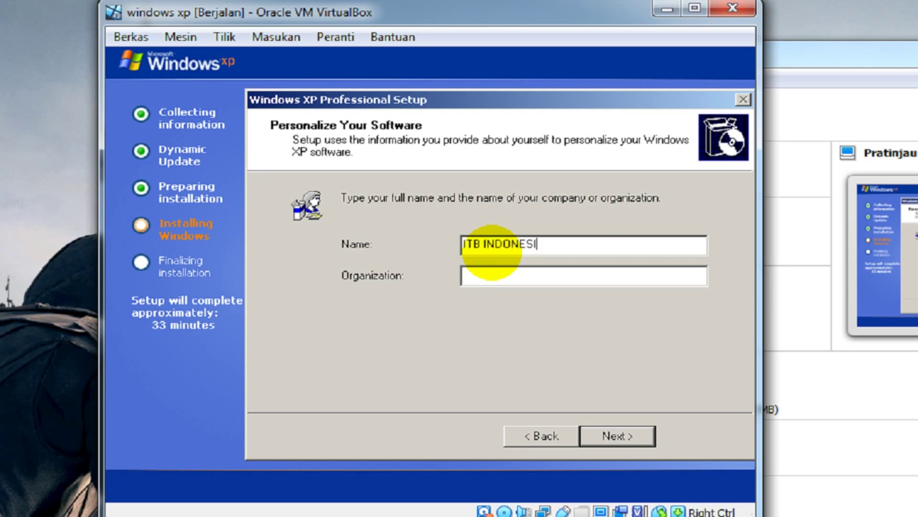
pyautogui.write('A')
pyautogui.click(544, 268)
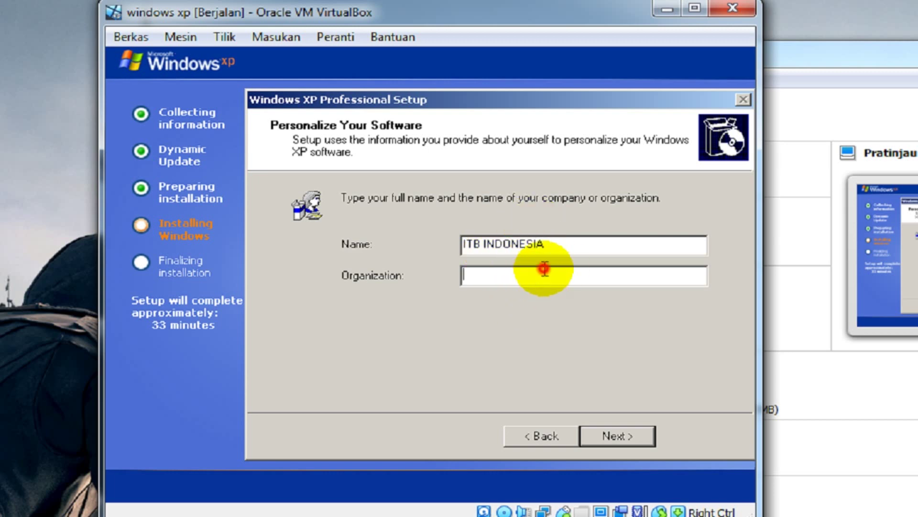
pyautogui.write('CAMPUS')
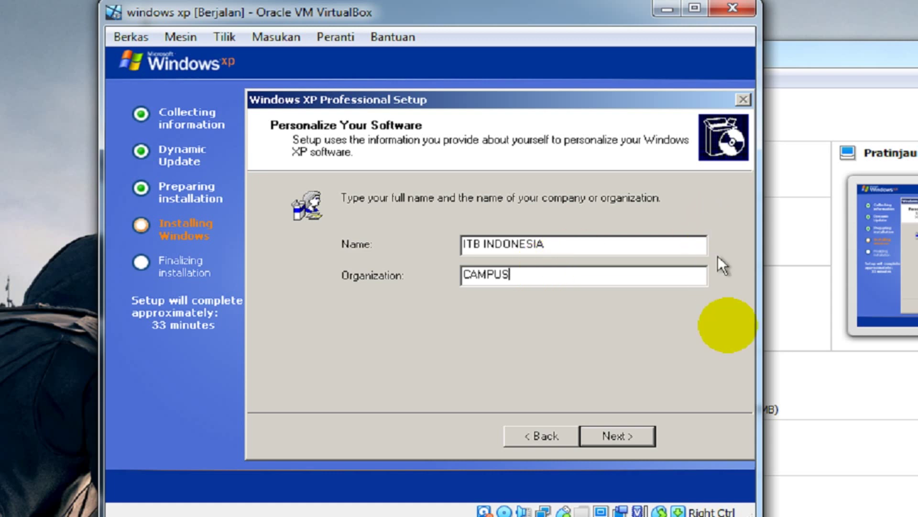
pyautogui.click(629, 435)
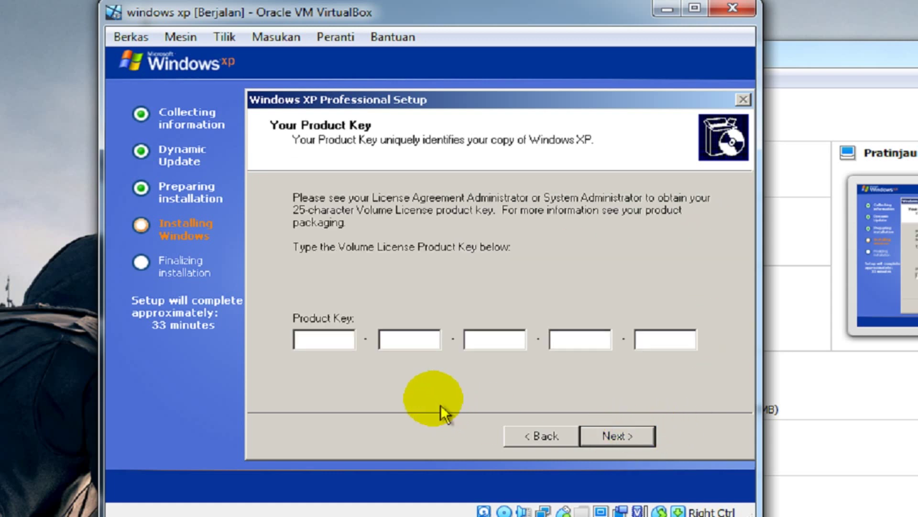
# Enter the 25-character product key and accept the suggested computer name CAMPUS-1C0F7193
pyautogui.click(338, 340)
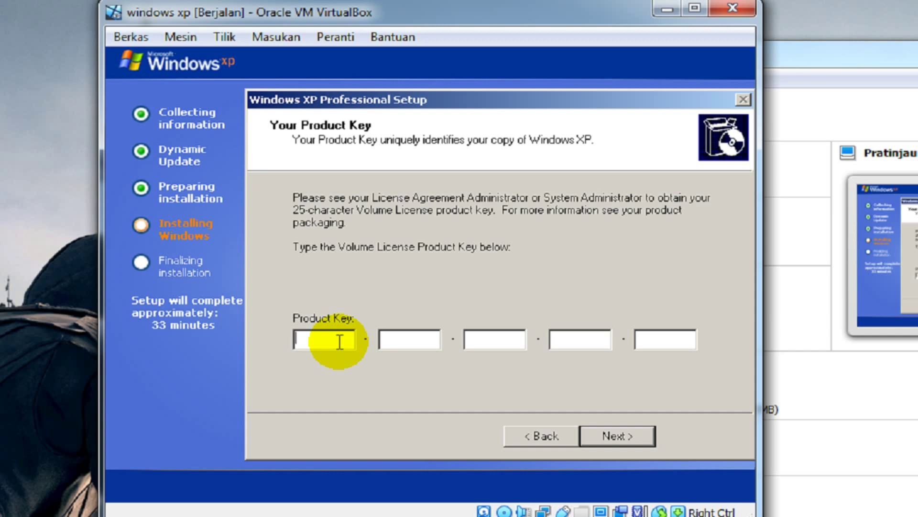
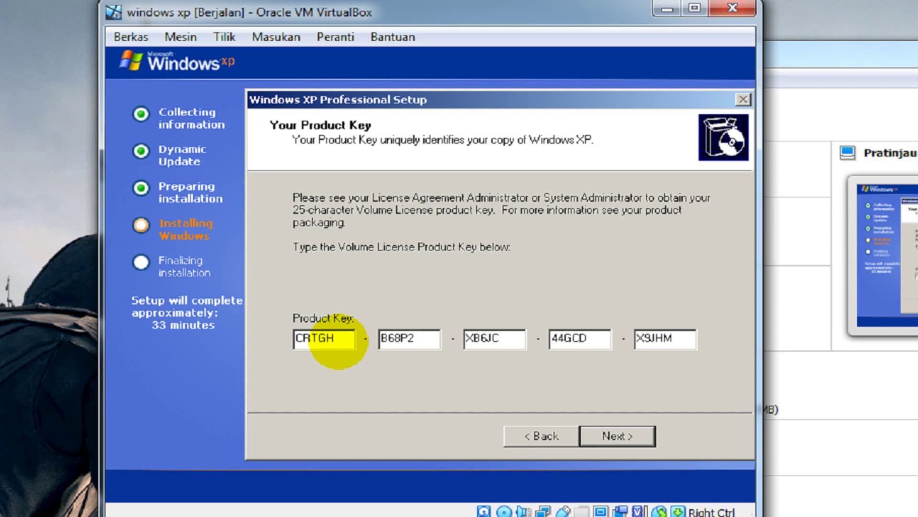
pyautogui.click(630, 430)
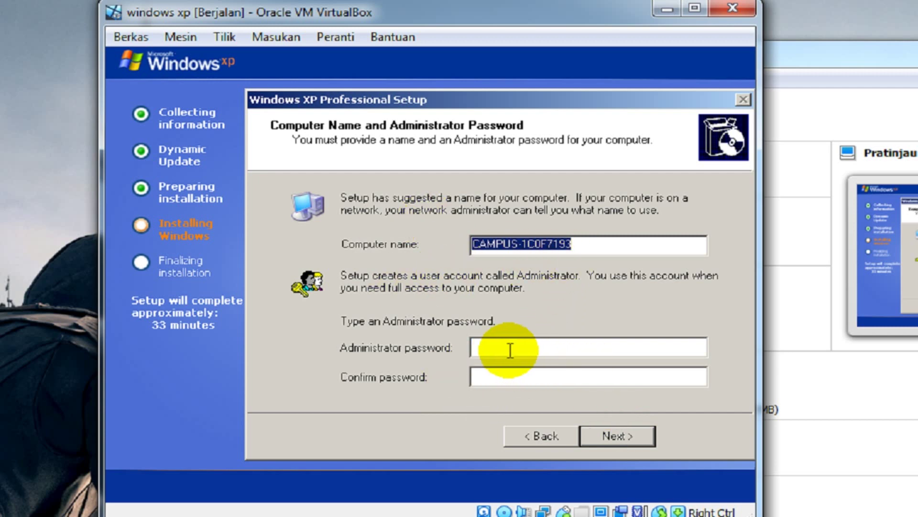
pyautogui.click(604, 436)
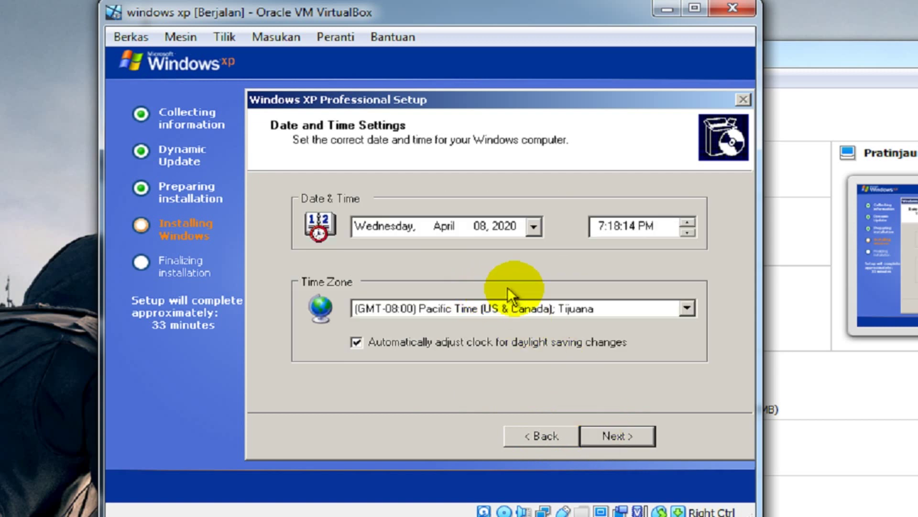
# Set the time zone to (GMT+07:00) Bangkok, Hanoi, Jakarta and accept the date and time settings
pyautogui.click(462, 311)
pyautogui.moveTo(681, 177); pyautogui.dragTo(691, 352)
pyautogui.click(499, 214)
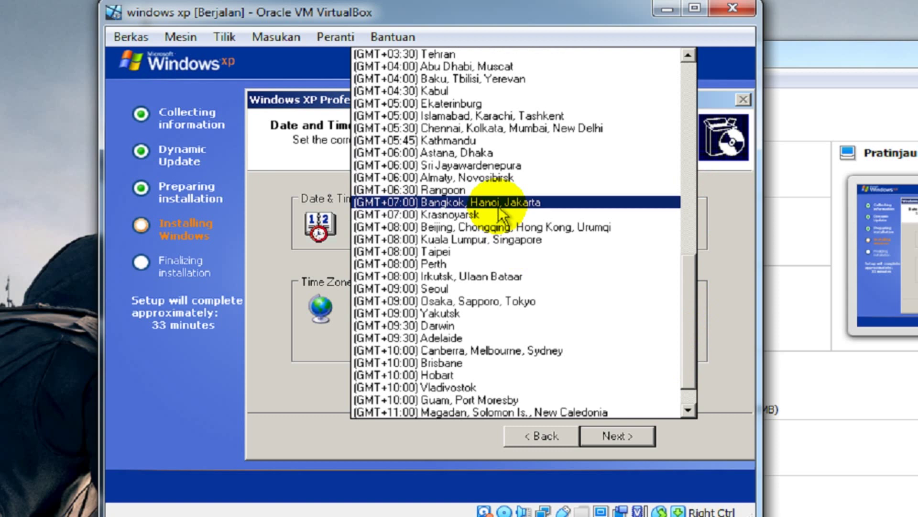
pyautogui.click(499, 206)
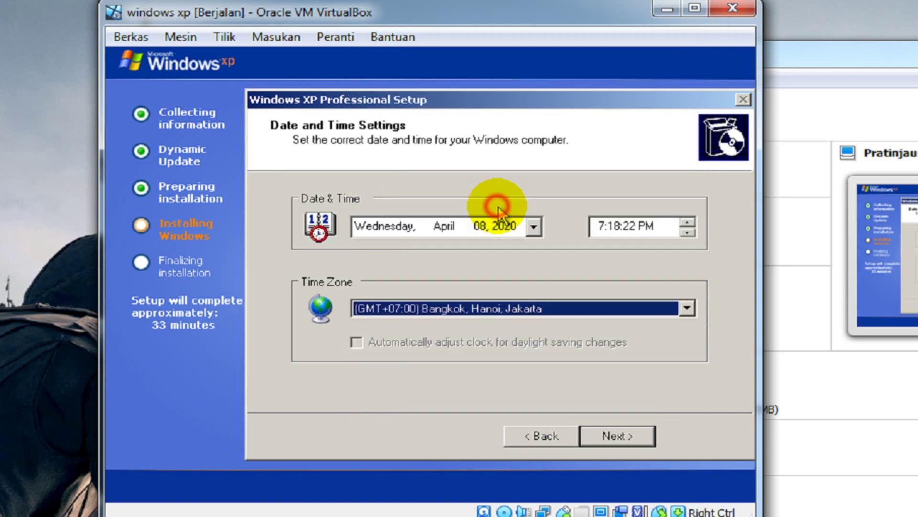
pyautogui.click(603, 436)
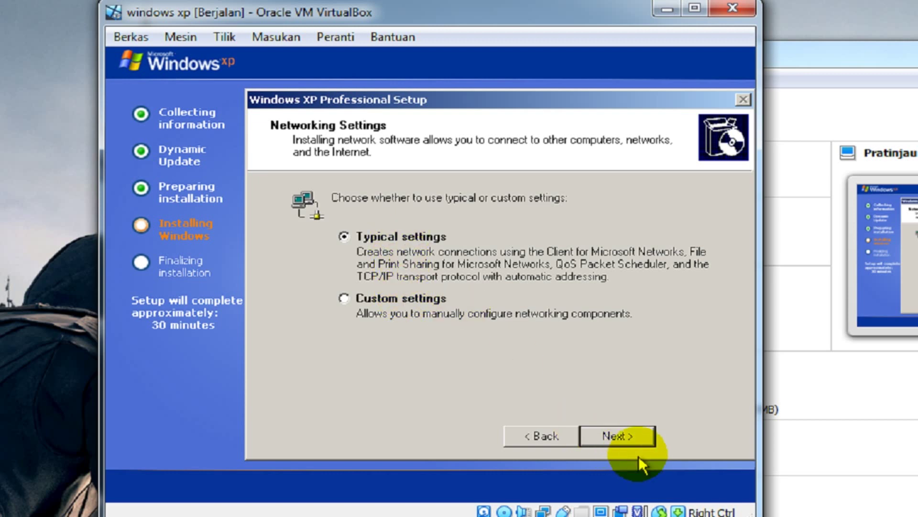
# Accept Typical networking settings and the default WORKGROUP workgroup to let setup finish
pyautogui.click(635, 441)
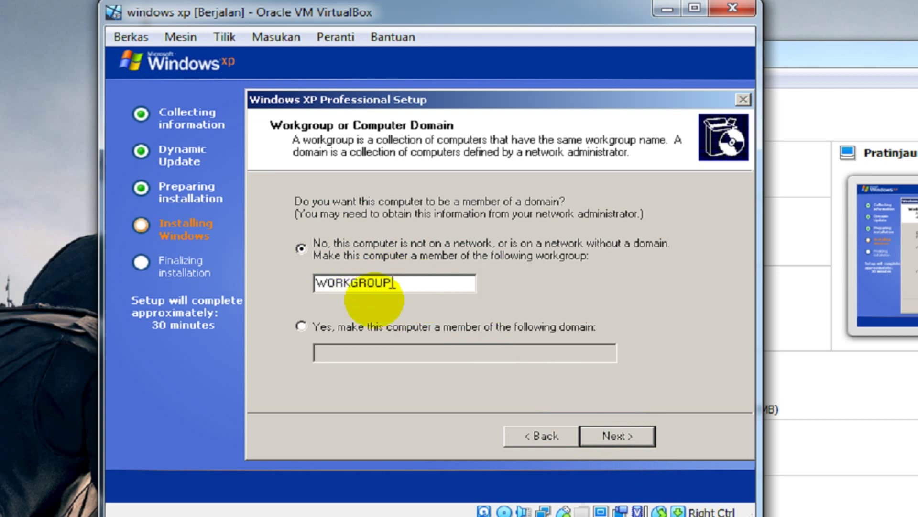
pyautogui.click(627, 435)
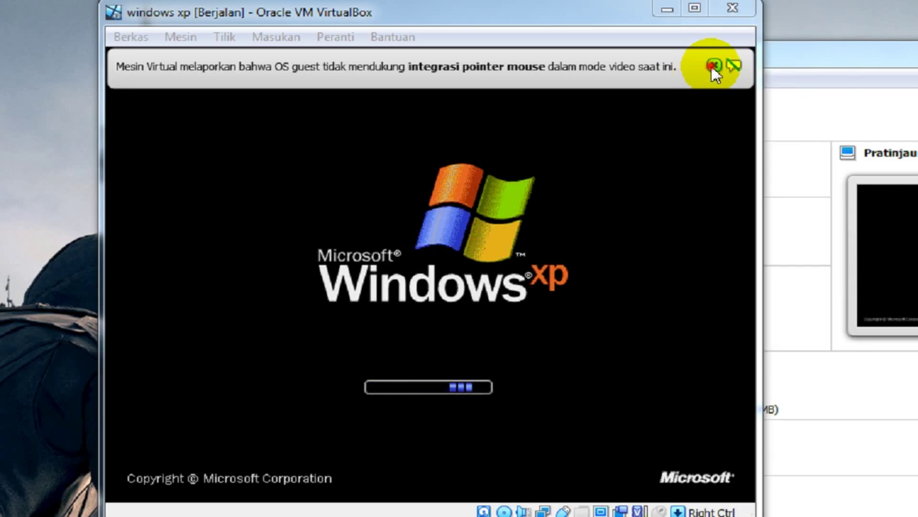
# Dismiss the mouse integration notices and accept XP's automatic screen resolution change
pyautogui.click(713, 66)
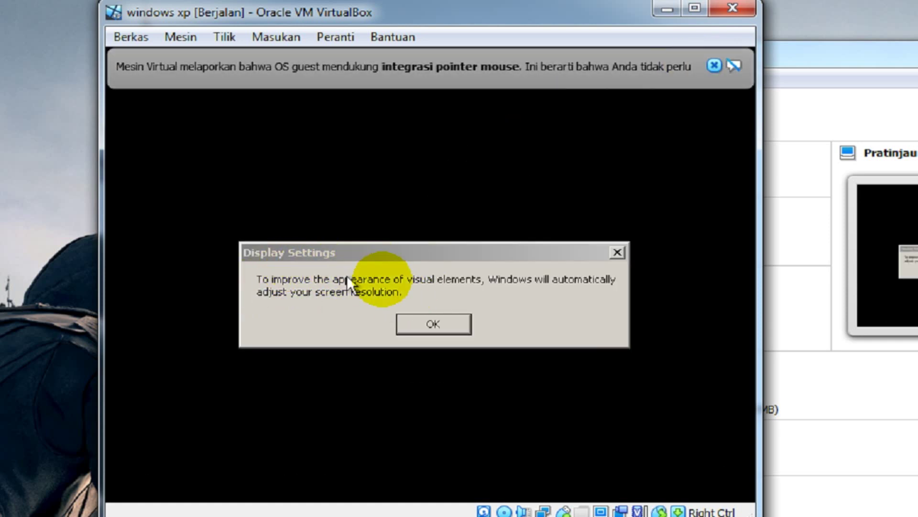
pyautogui.click(430, 330)
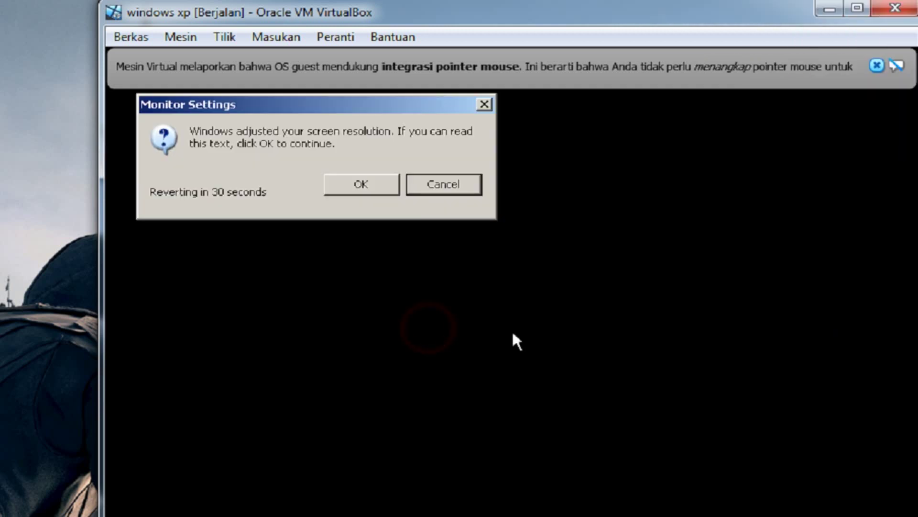
pyautogui.click(359, 188)
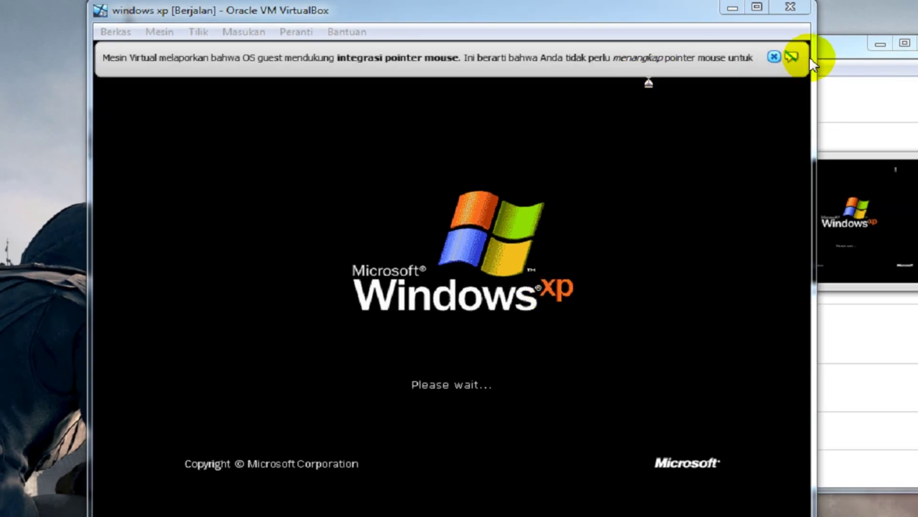
pyautogui.click(774, 56)
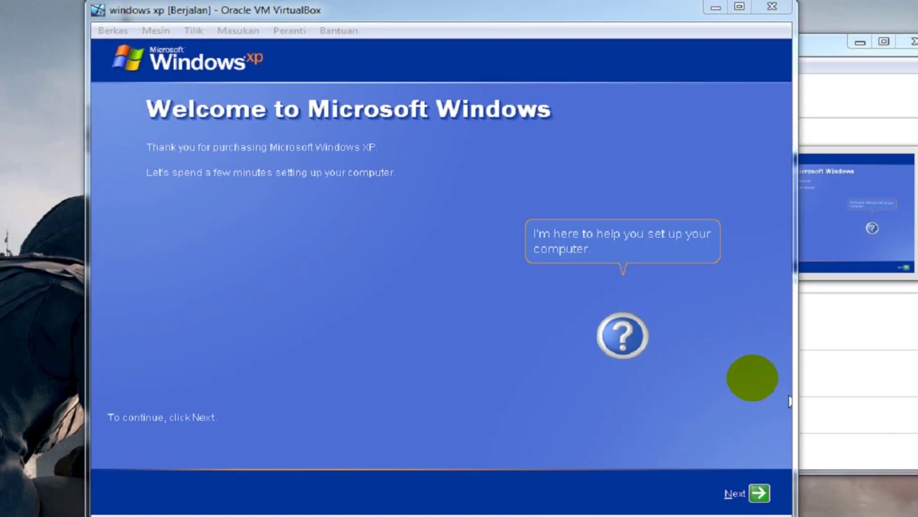
# Begin the welcome wizard, choose Not right now for automatic updates, and skip internet connection setup
pyautogui.click(760, 497)
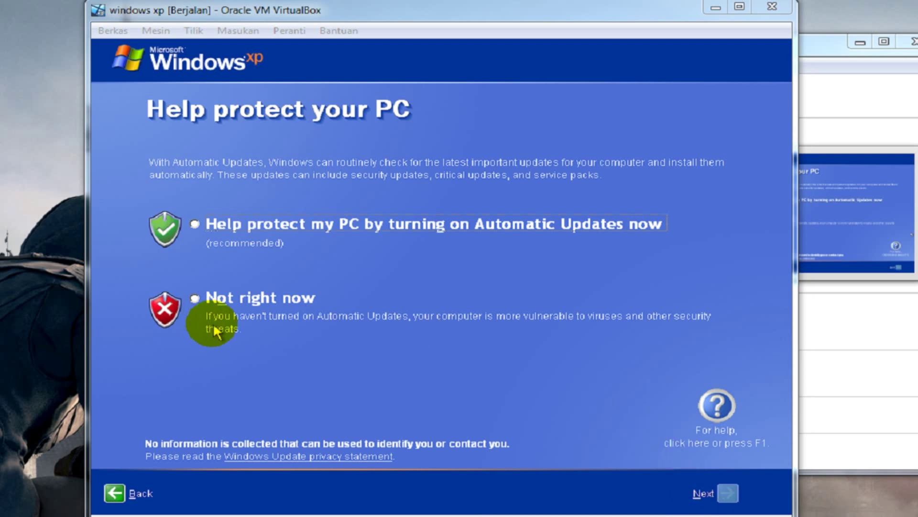
pyautogui.click(249, 300)
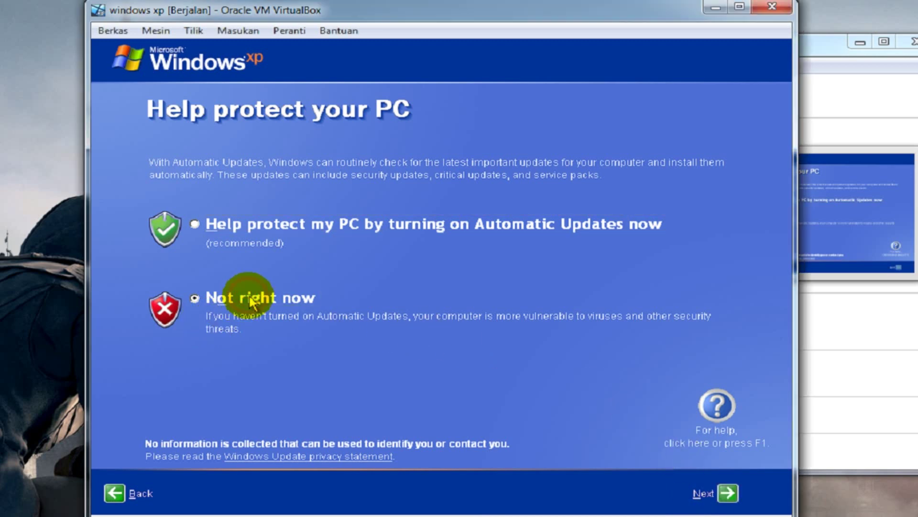
pyautogui.click(729, 498)
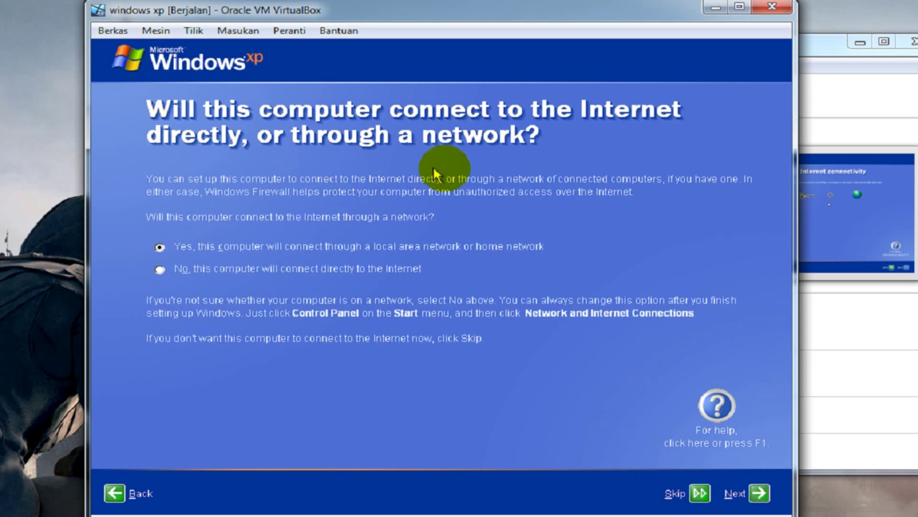
pyautogui.click(700, 493)
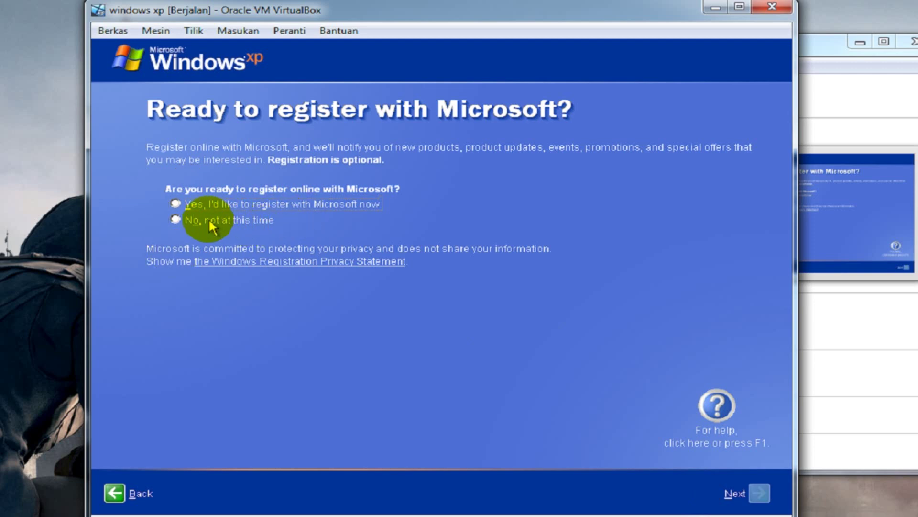
# Decline registering with Microsoft and enter a user account name
pyautogui.click(227, 221)
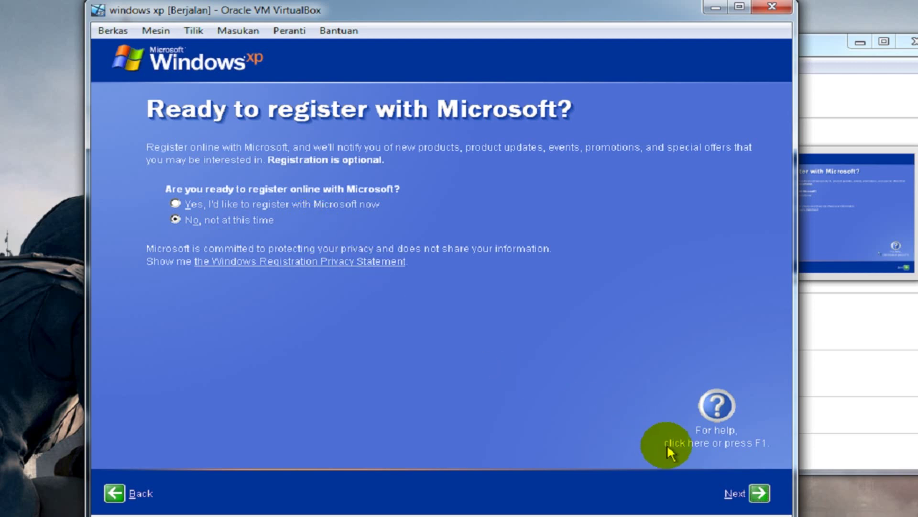
pyautogui.click(758, 493)
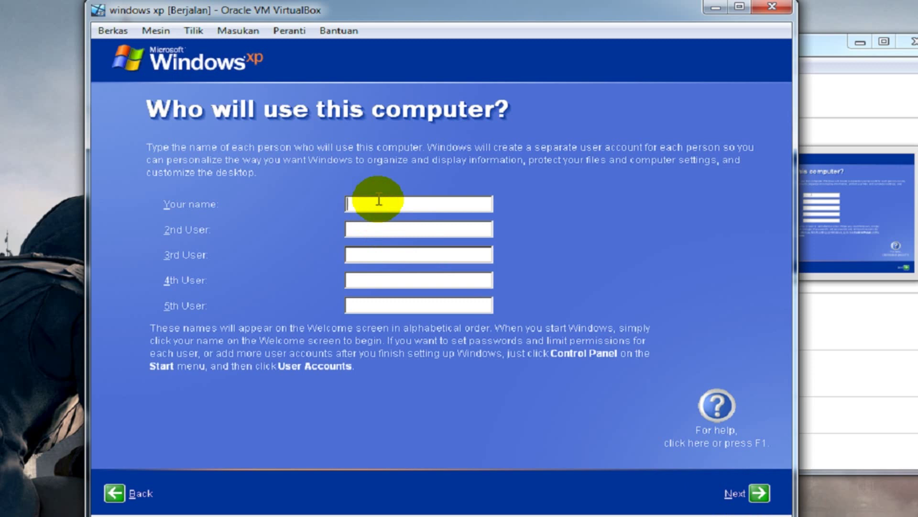
pyautogui.write('itbi')
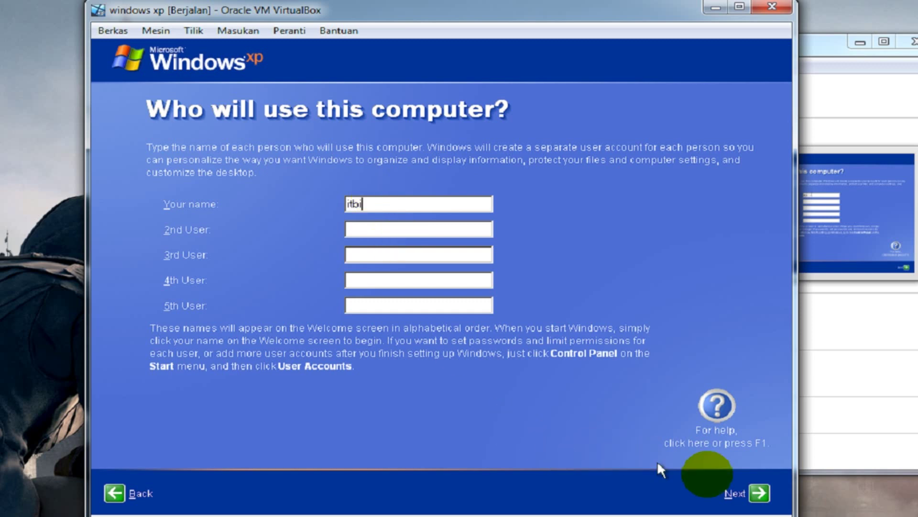
pyautogui.click(753, 495)
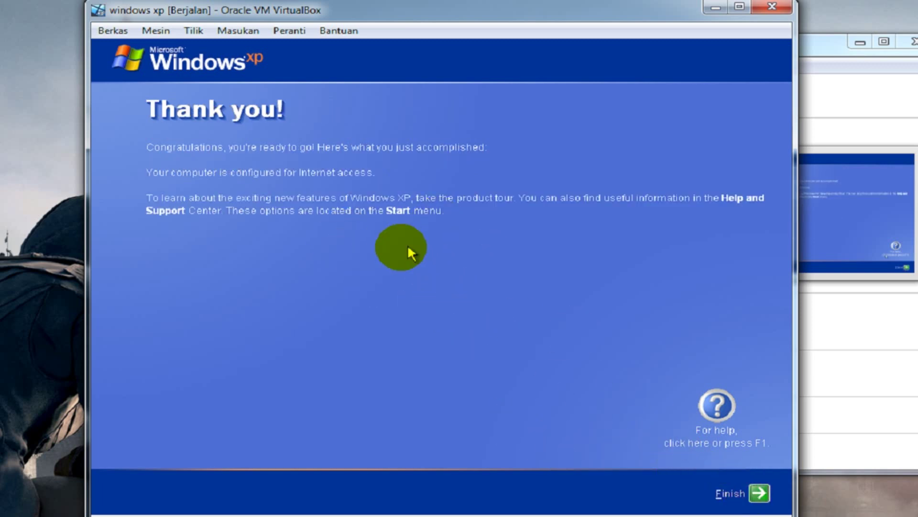
# Finish setup to reach the Bliss desktop, open then close Display Properties, and dismiss the antivirus warning
pyautogui.click(759, 493)
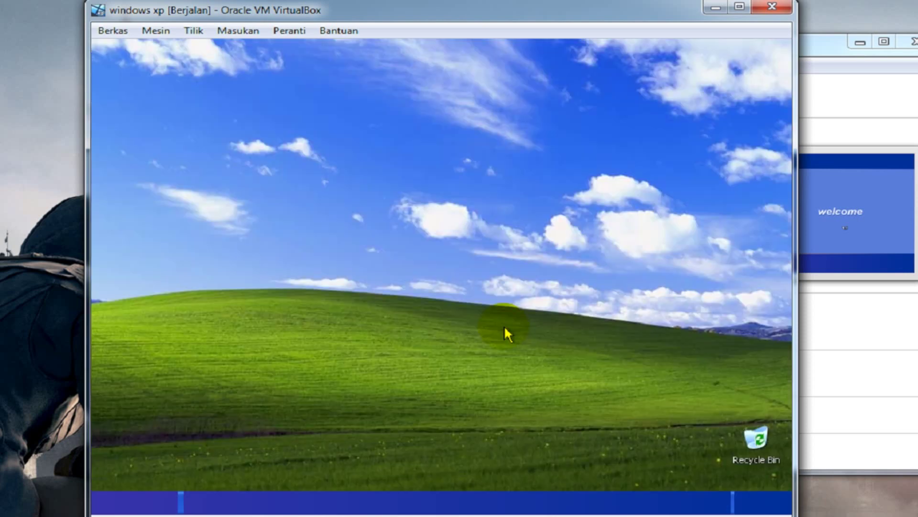
pyautogui.click(561, 316)
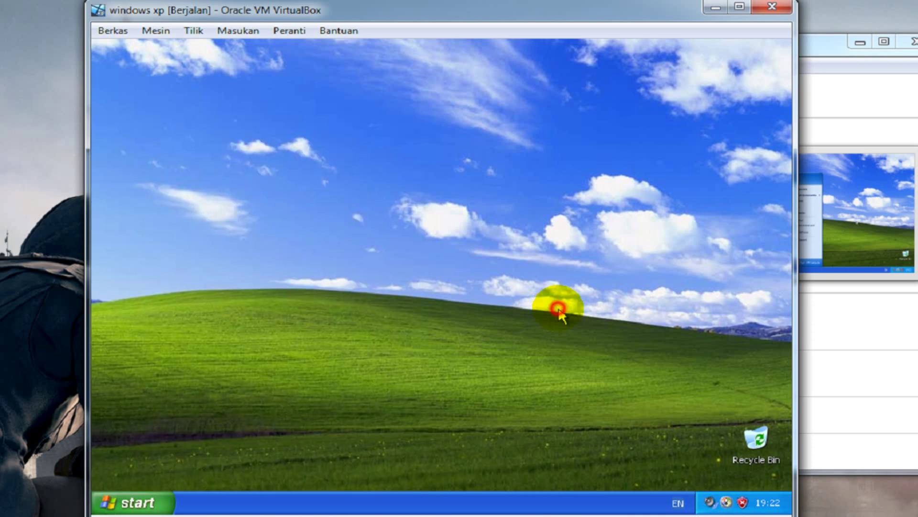
pyautogui.rightClick(317, 157)
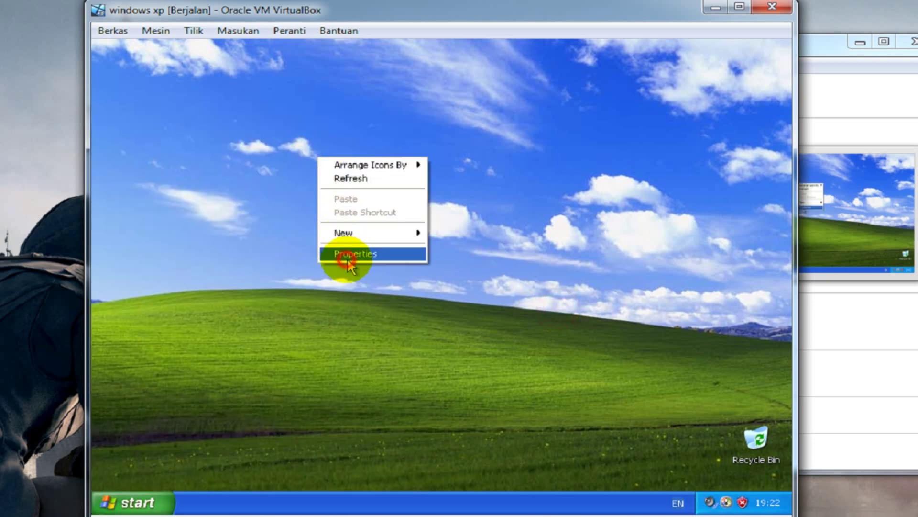
pyautogui.click(353, 254)
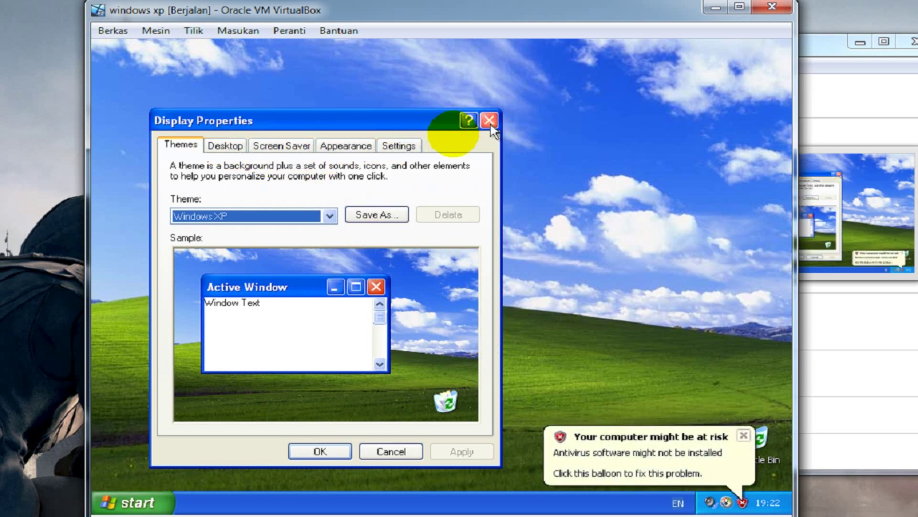
pyautogui.click(489, 120)
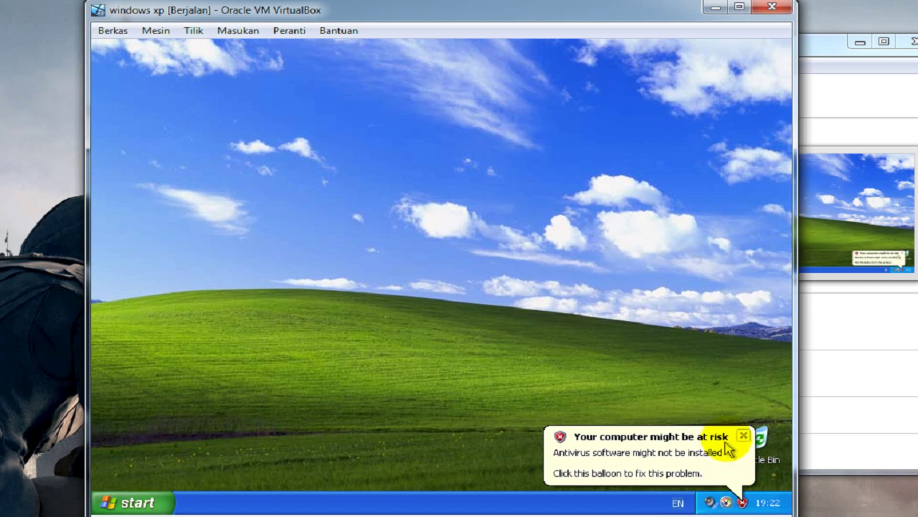
pyautogui.click(744, 435)
pyautogui.rightClick(421, 237)
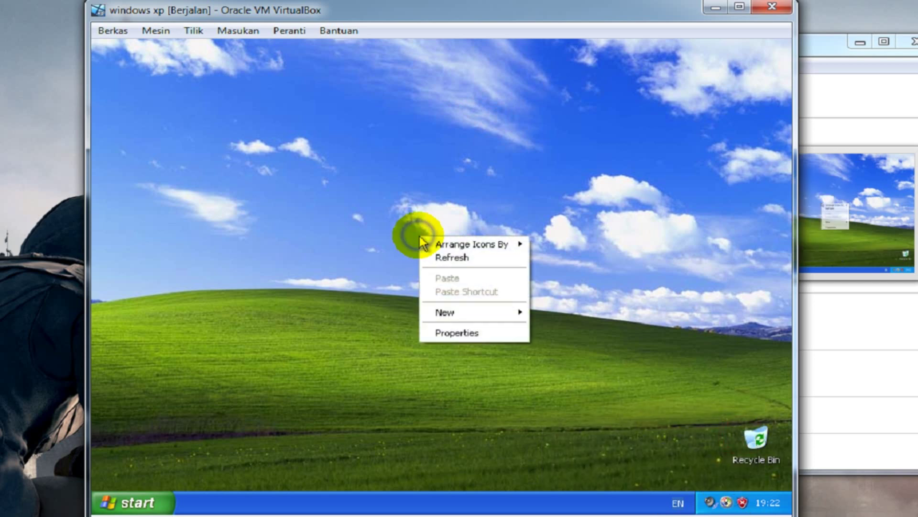
pyautogui.click(454, 257)
pyautogui.click(728, 436)
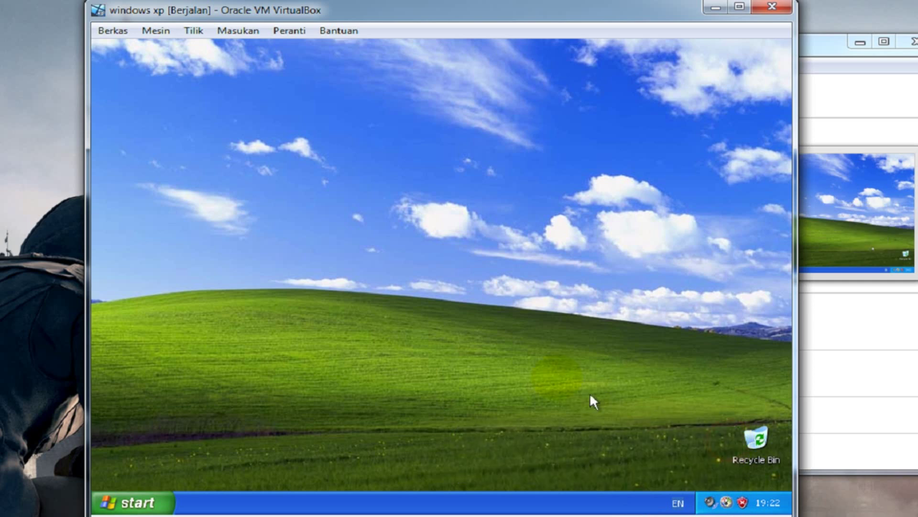
pyautogui.rightClick(376, 148)
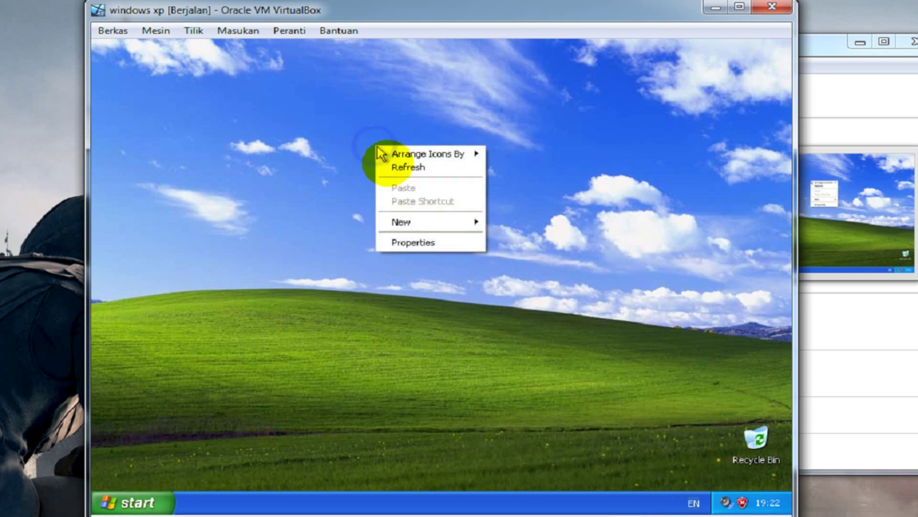
pyautogui.click(395, 173)
pyautogui.rightClick(271, 123)
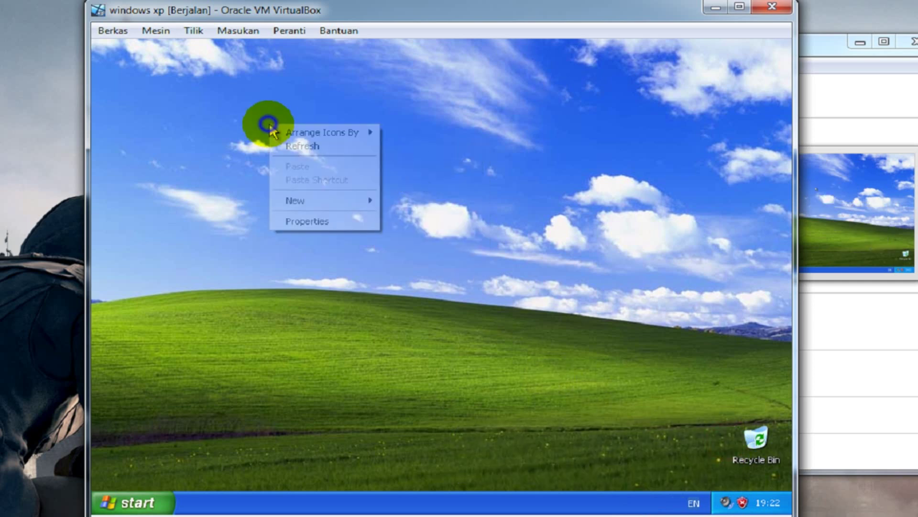
pyautogui.click(294, 145)
pyautogui.rightClick(295, 126)
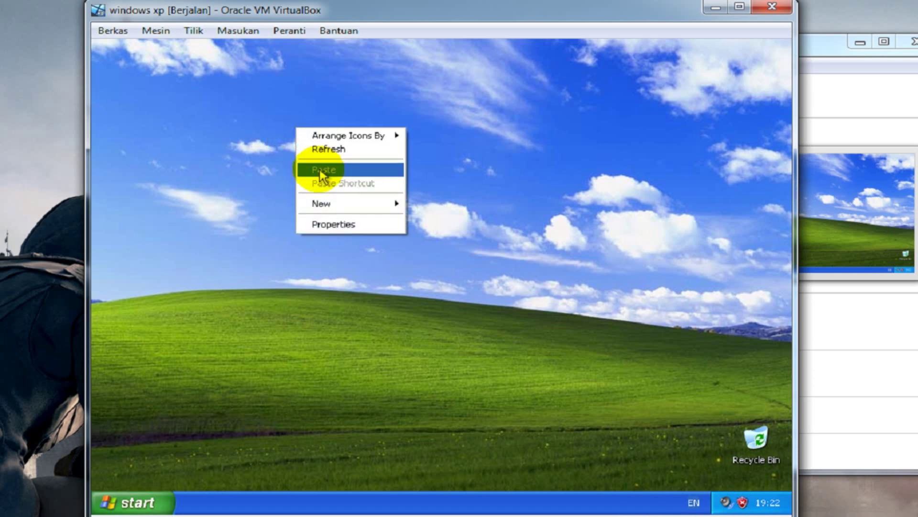
pyautogui.click(344, 143)
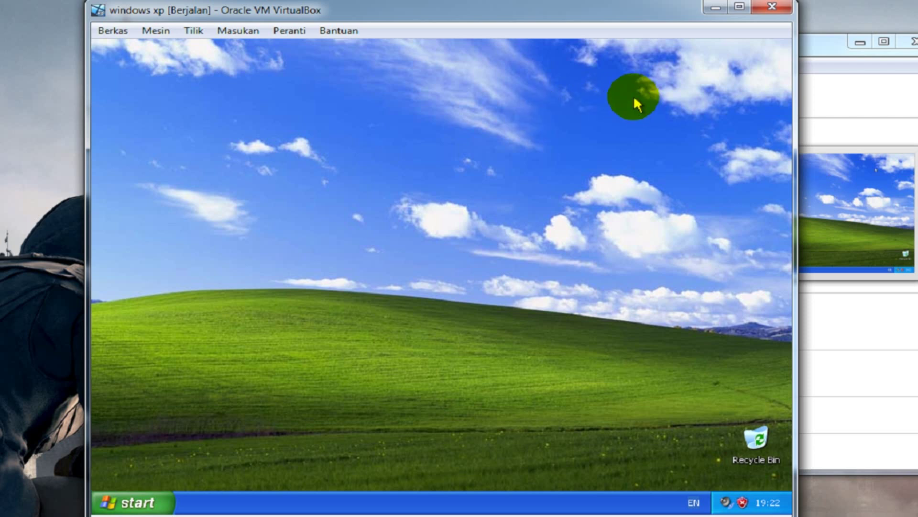
pyautogui.rightClick(336, 113)
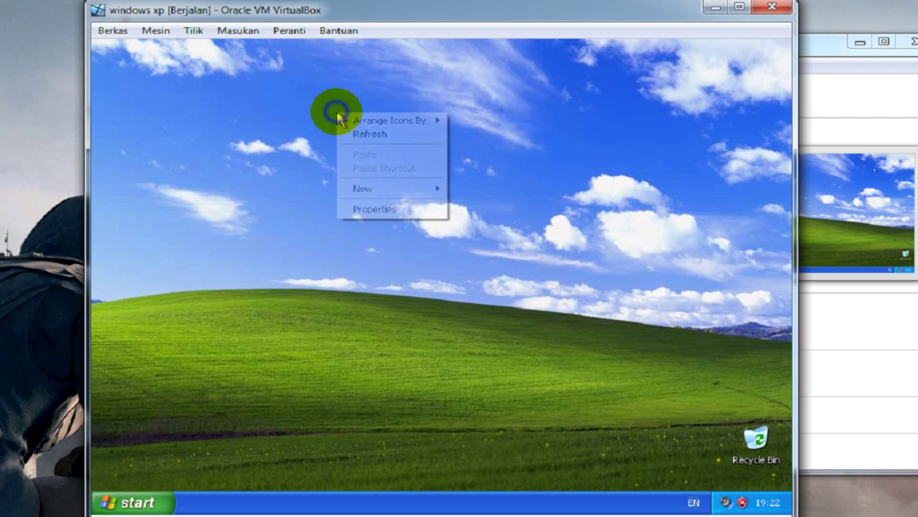
pyautogui.click(351, 134)
pyautogui.rightClick(362, 115)
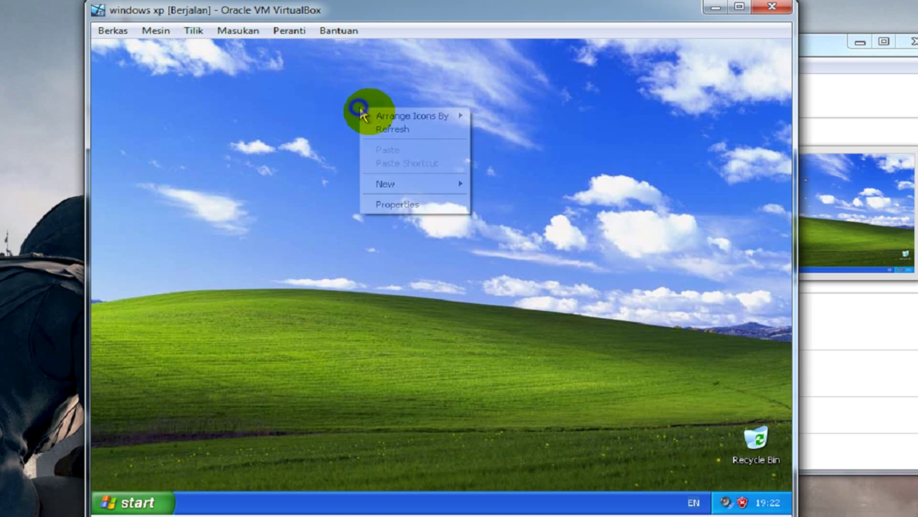
pyautogui.click(391, 130)
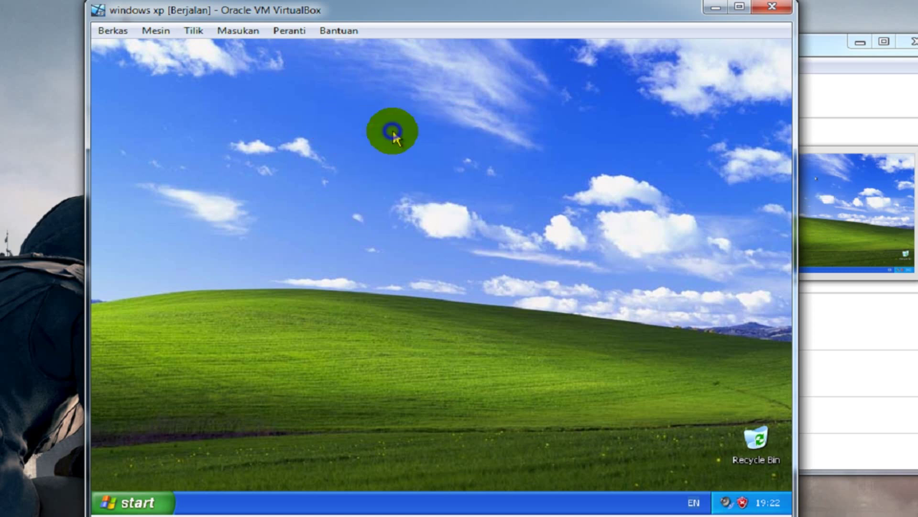
pyautogui.rightClick(392, 130)
pyautogui.click(413, 153)
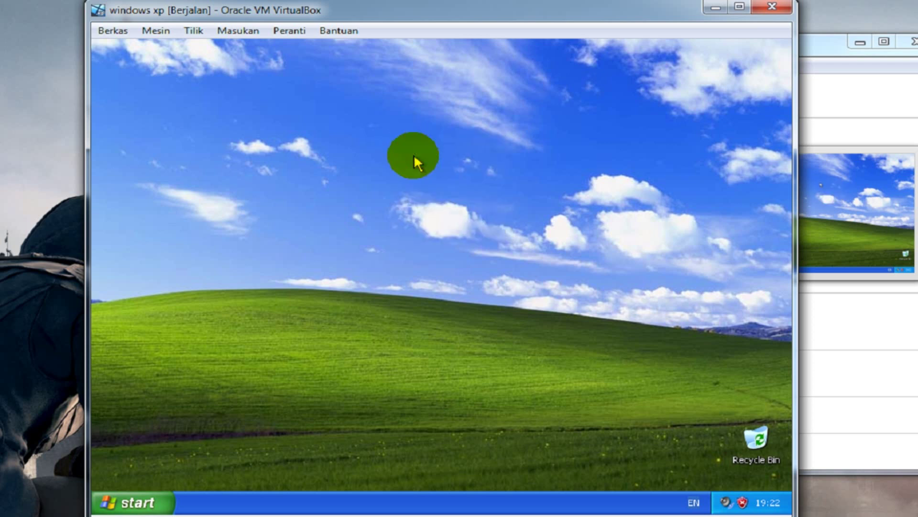